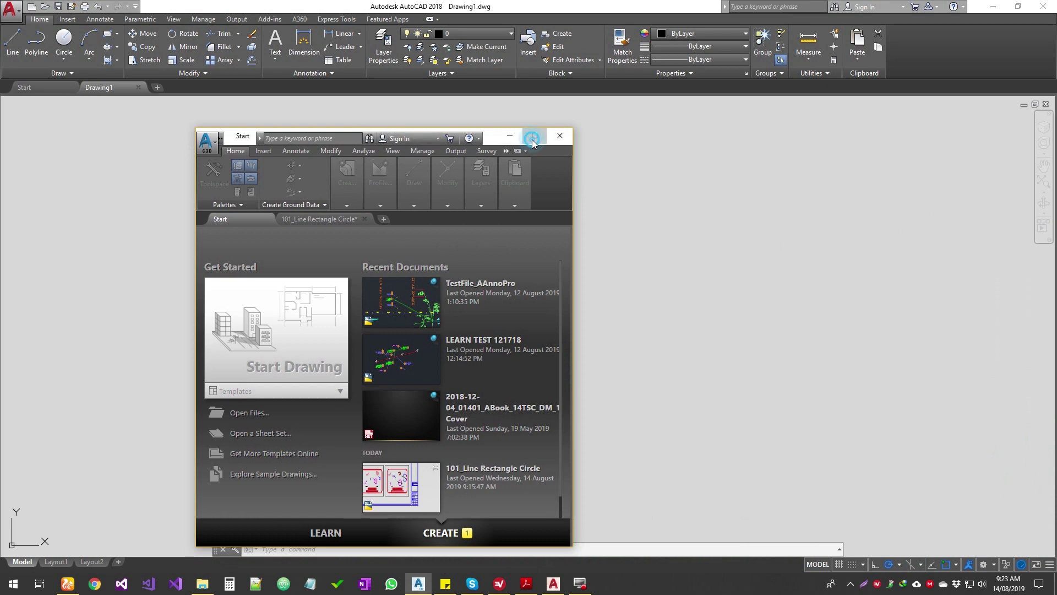
Step: Resize and reposition the Civil 3D window over the AutoCAD drawing to compare the two interfaces, and minimize it
left_click(534, 136)
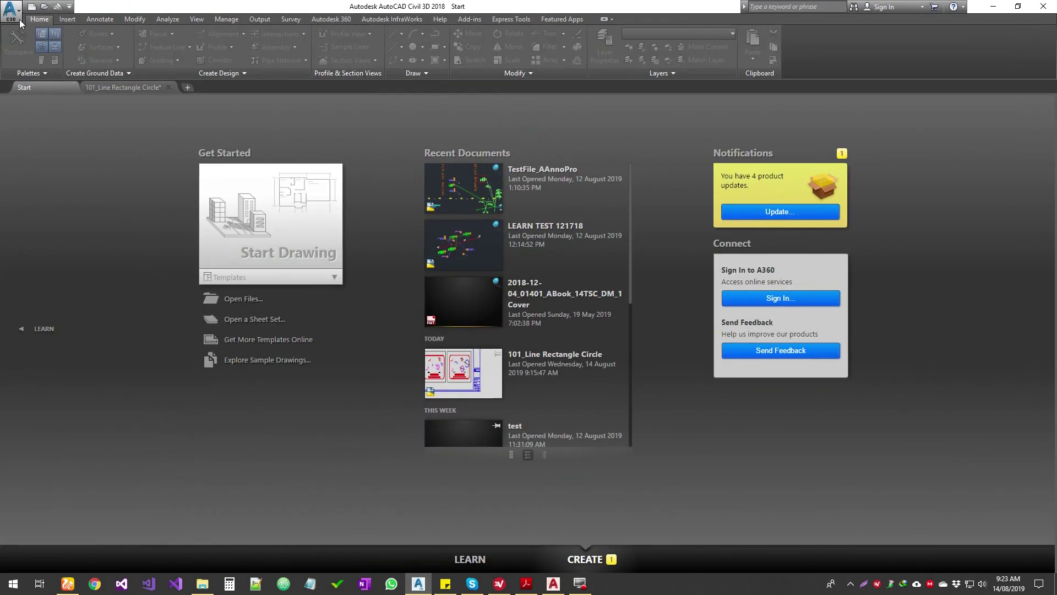
left_click_drag(193, 10, 231, 174)
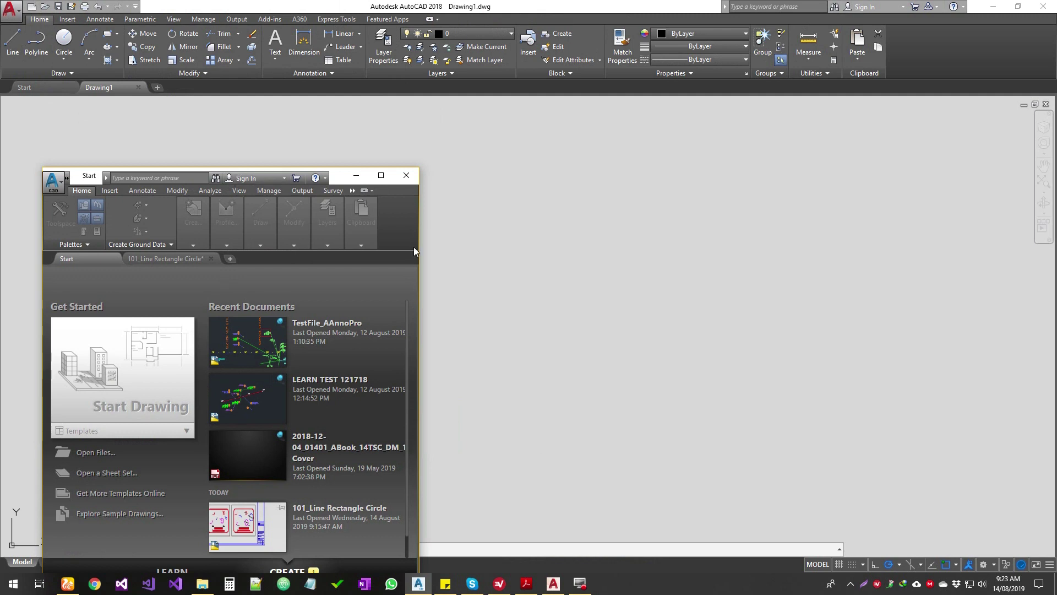
left_click_drag(422, 250, 1003, 250)
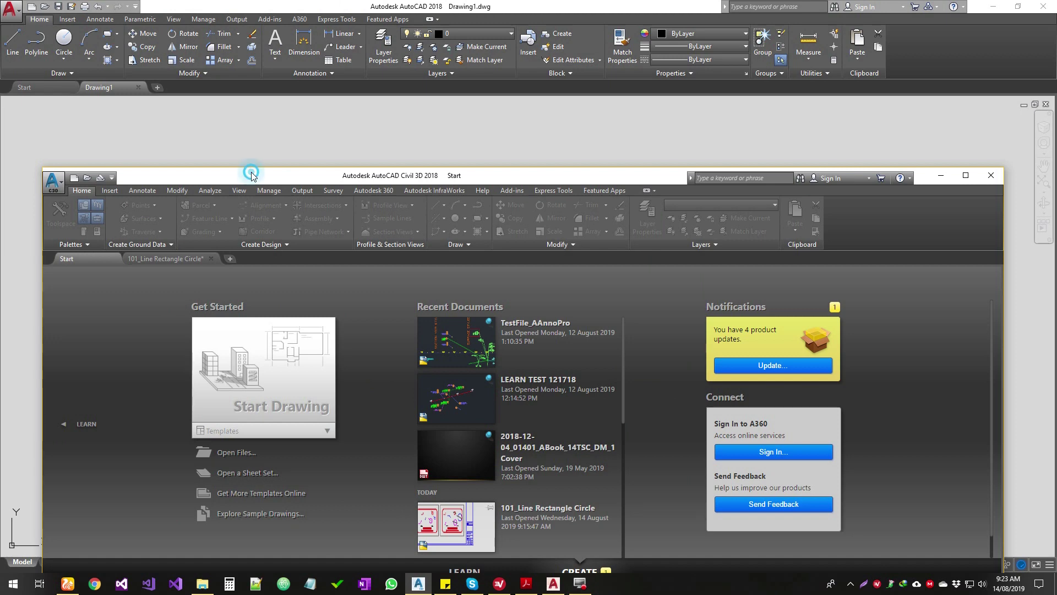
left_click_drag(251, 171, 246, 147)
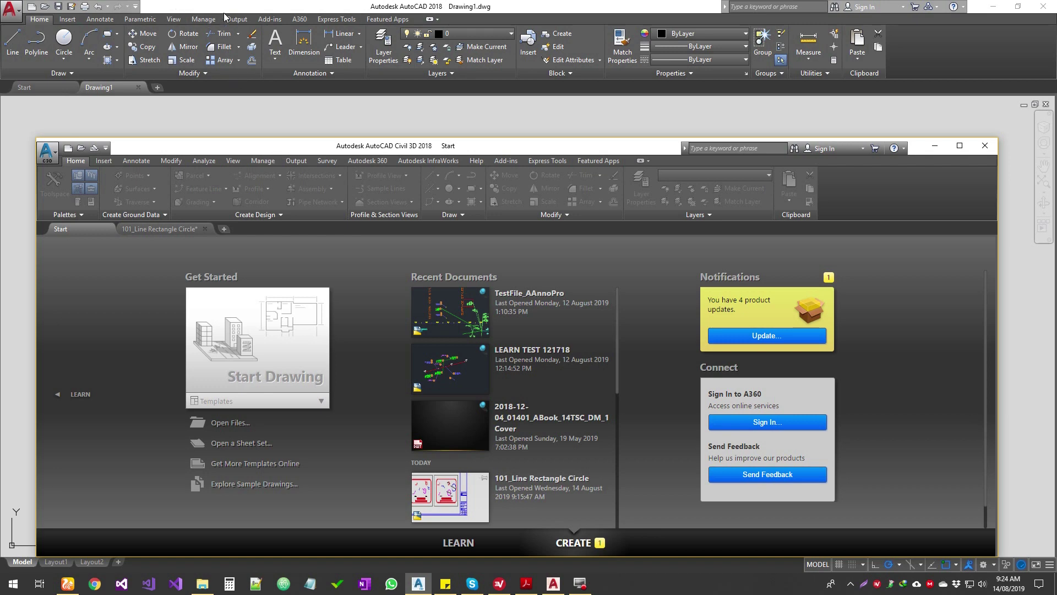
left_click_drag(267, 149, 255, 135)
key("super+Down")
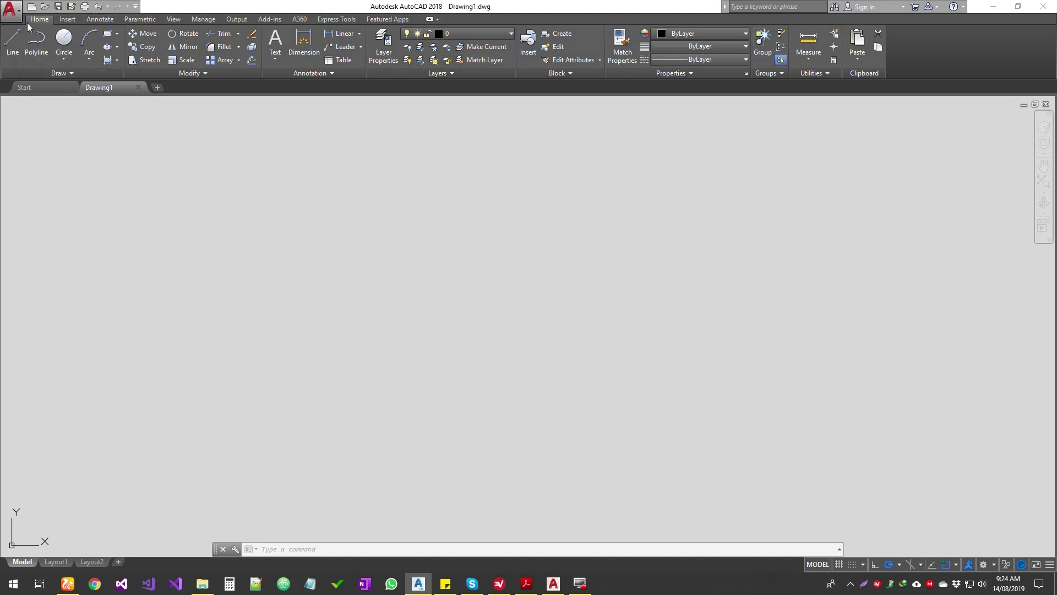
Step: Examine the application menu's commands for creating and opening files, returning to the Recent Documents list
left_click(12, 16)
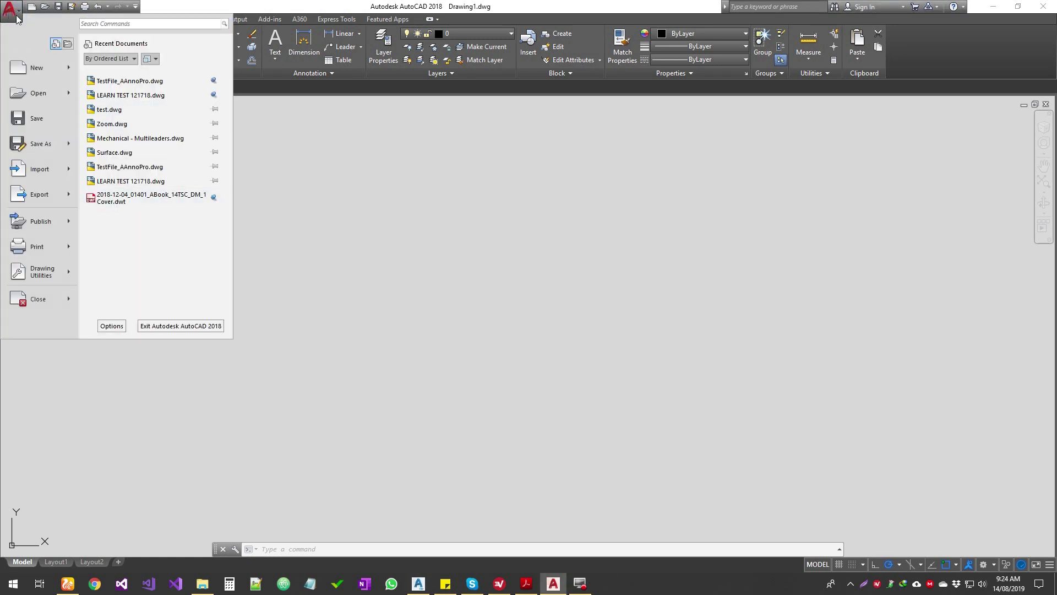
left_click(407, 234)
left_click(8, 10)
mouse_move(39, 78)
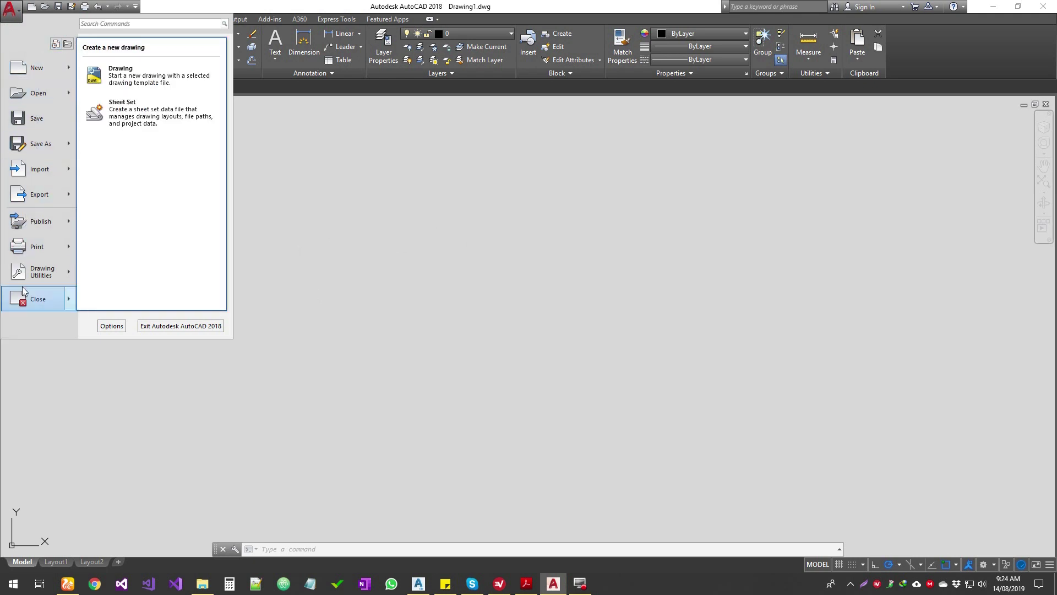
left_click(19, 325)
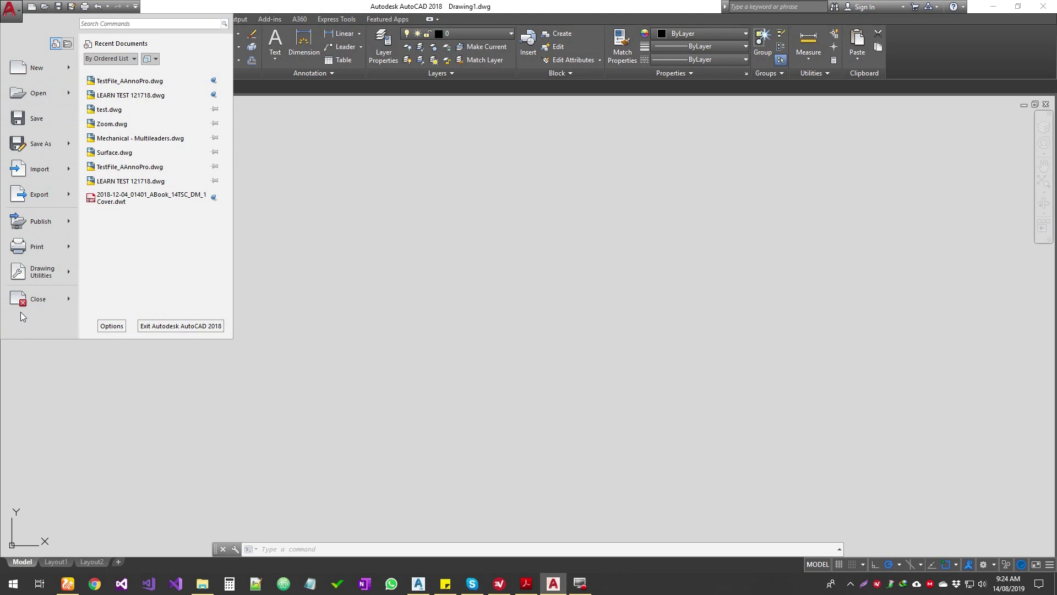
mouse_move(45, 88)
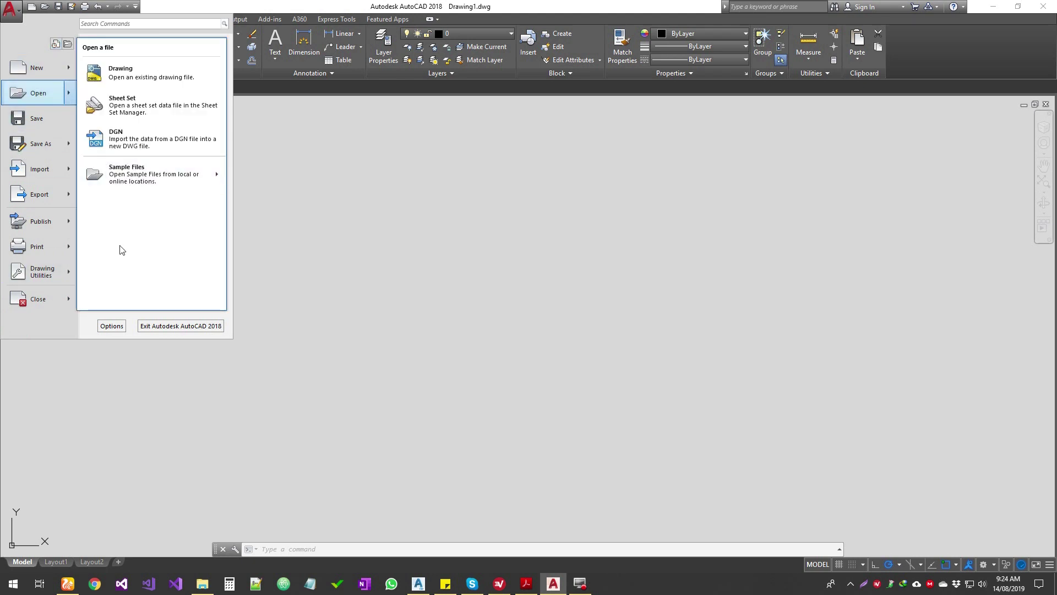
left_click(55, 43)
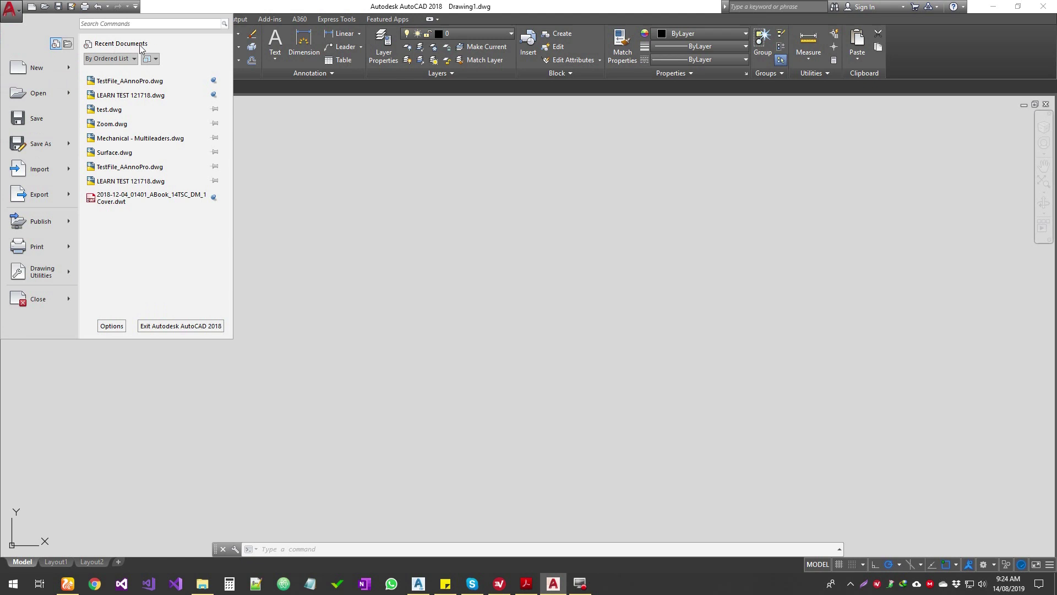
Step: Show the recent documents as large images and browse through the drawing previews
left_click(110, 58)
left_click(187, 52)
left_click(157, 59)
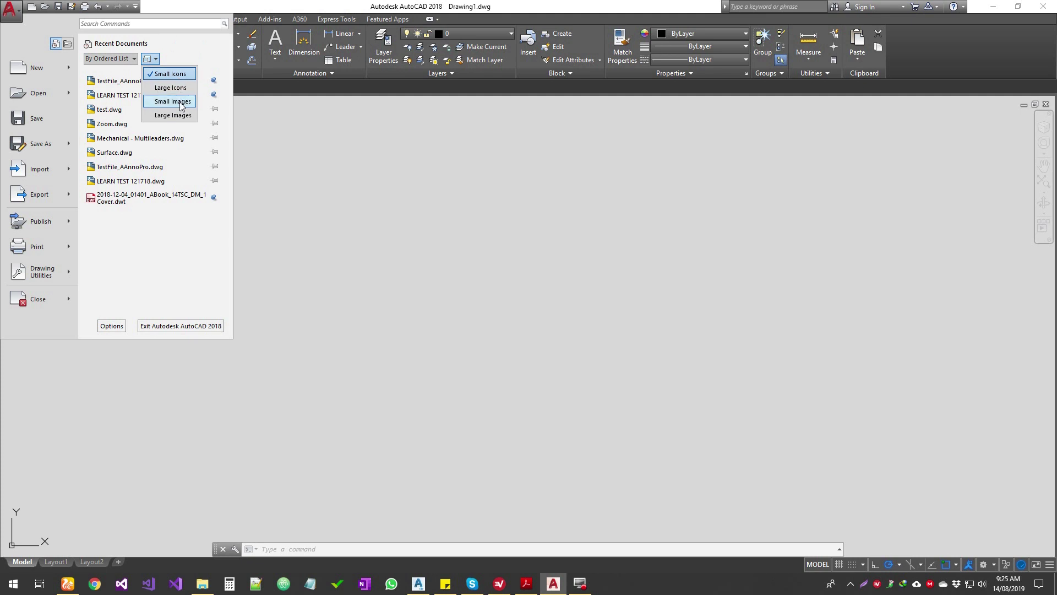
left_click(179, 116)
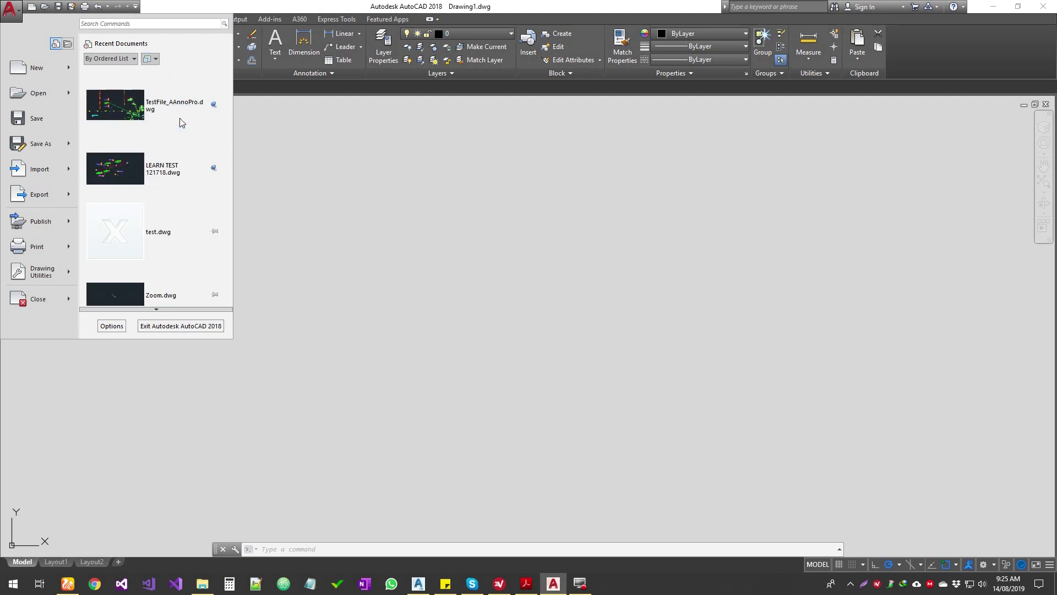
left_click(156, 66)
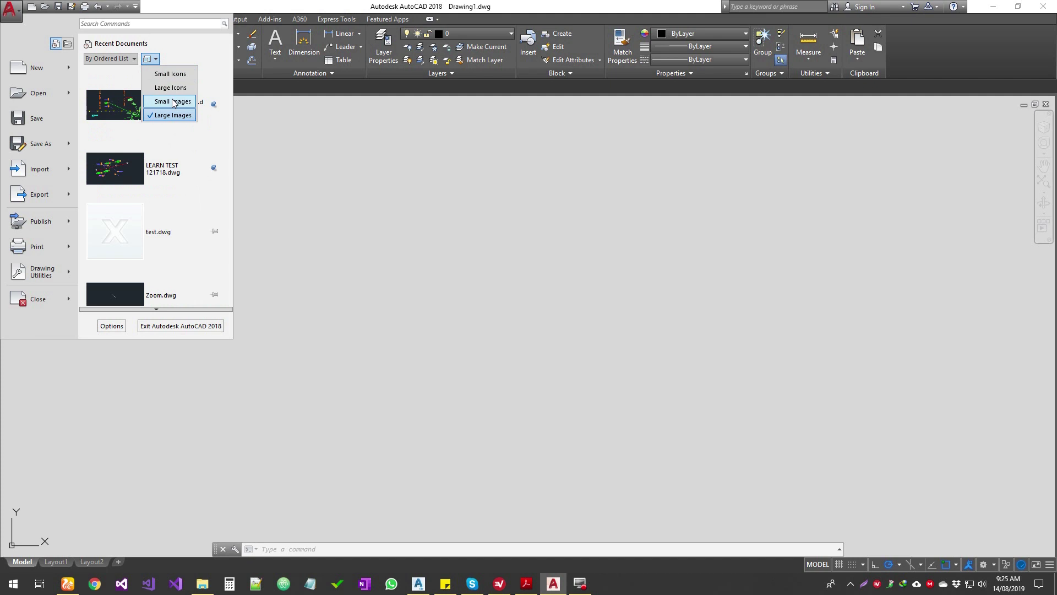
left_click(220, 34)
scroll(135, 237, "down", 3)
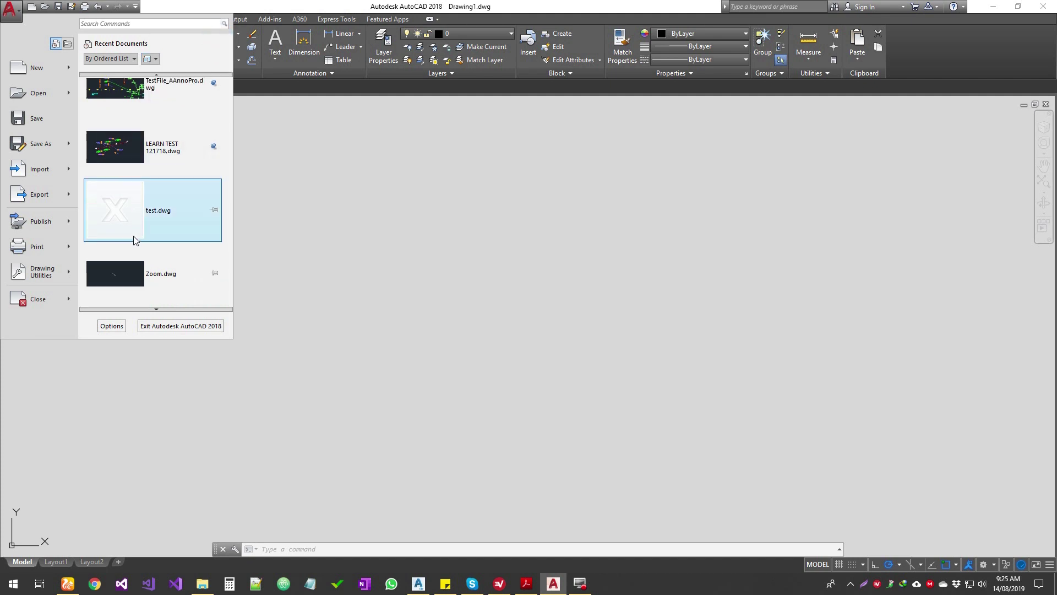
scroll(146, 229, "down", 4)
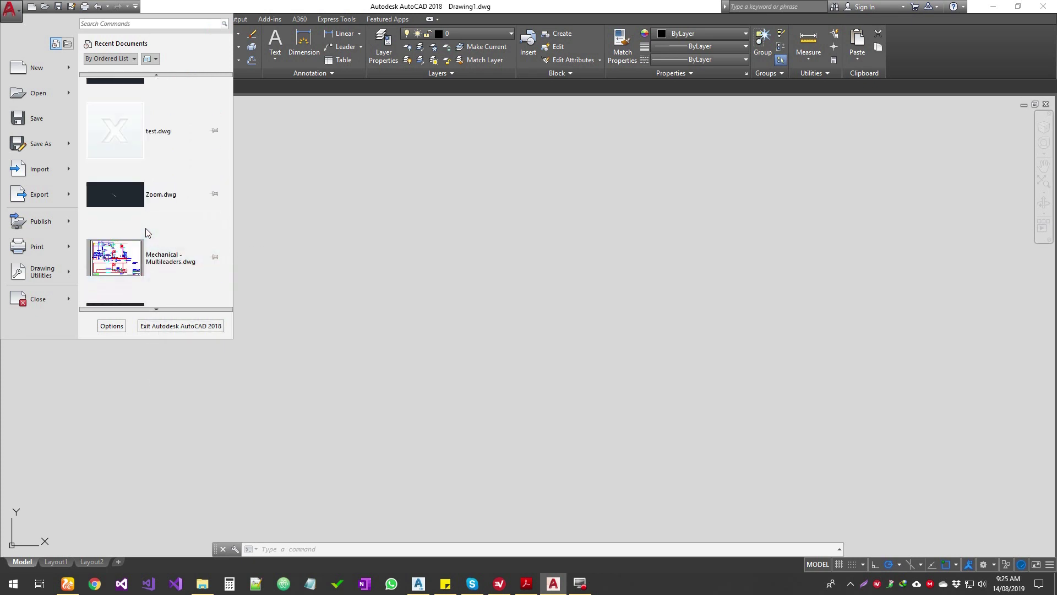
mouse_move(146, 229)
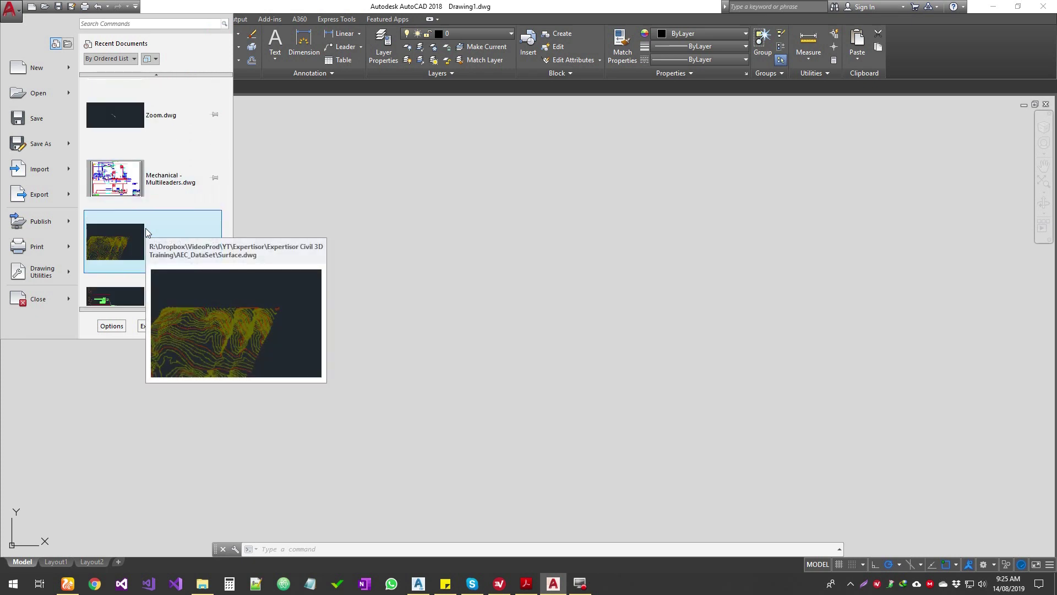
scroll(145, 228, "up", 6)
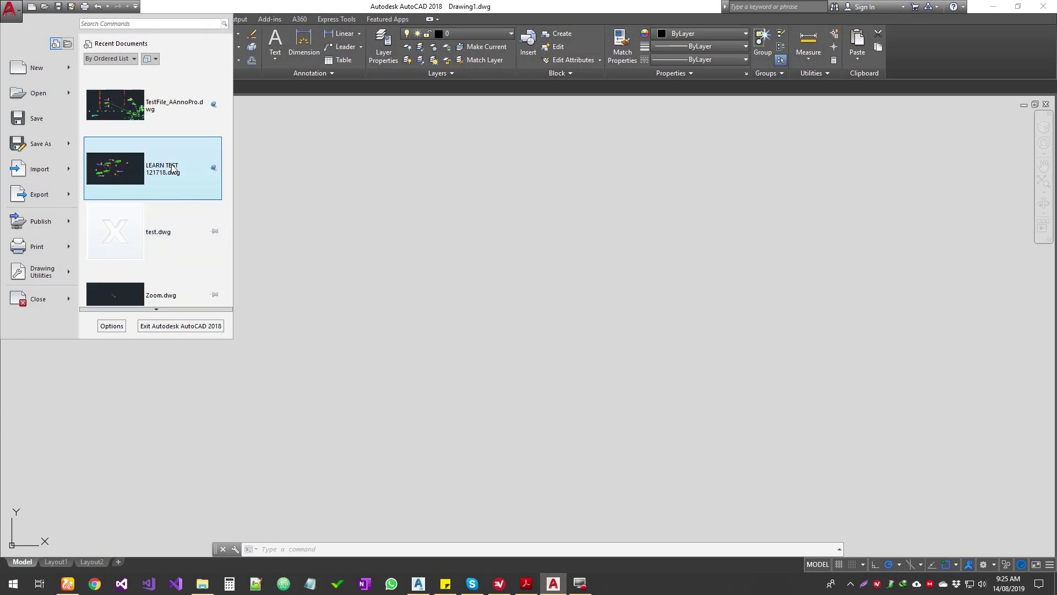
Step: Return the recent documents to small icons, try the pin for test.dwg, and close the application menu
left_click(150, 58)
left_click(160, 71)
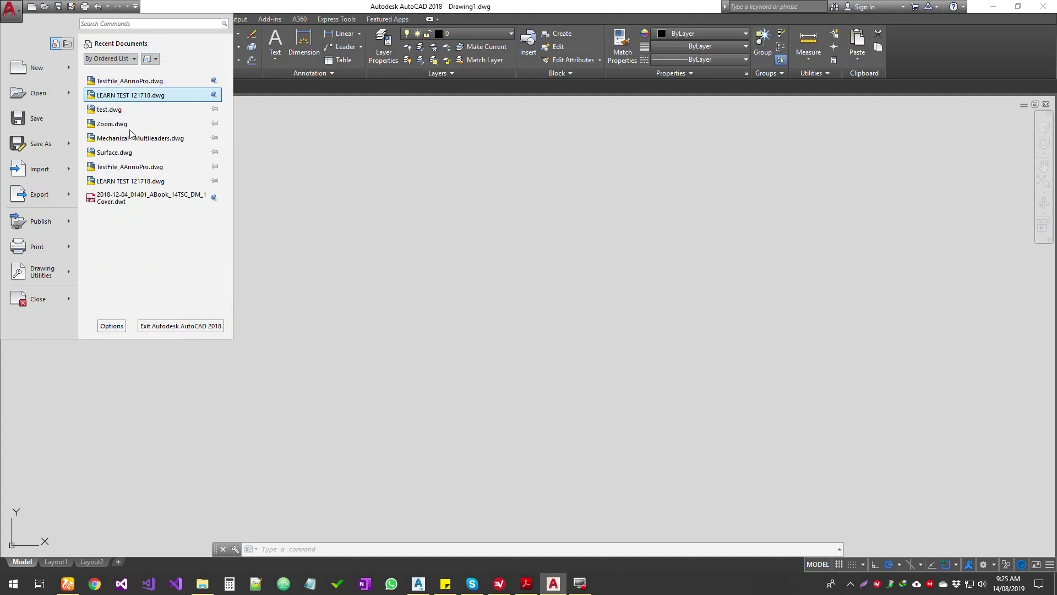
left_click(214, 109)
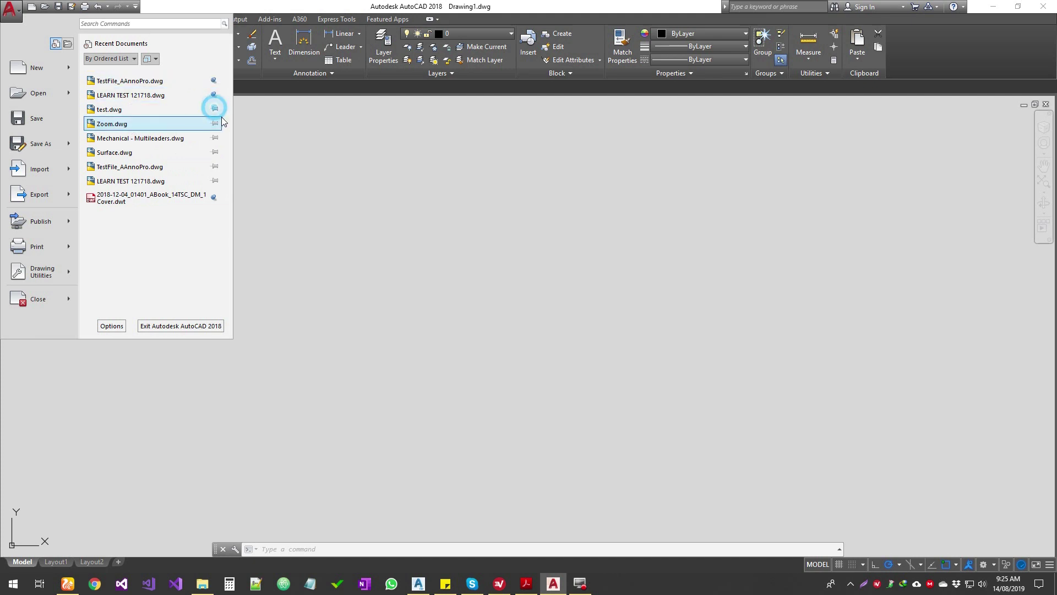
mouse_move(216, 114)
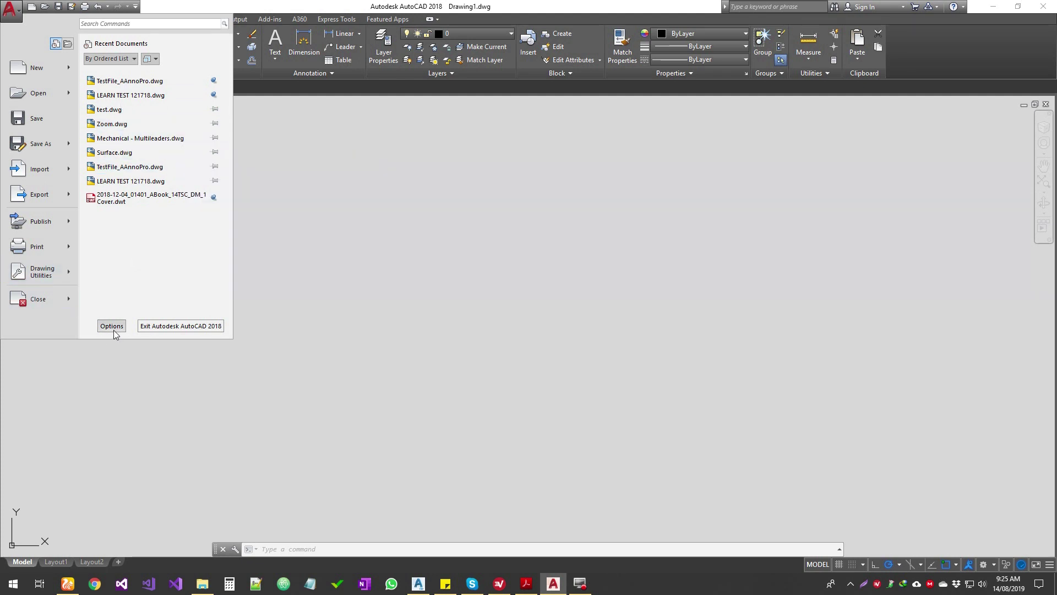
left_click(391, 226)
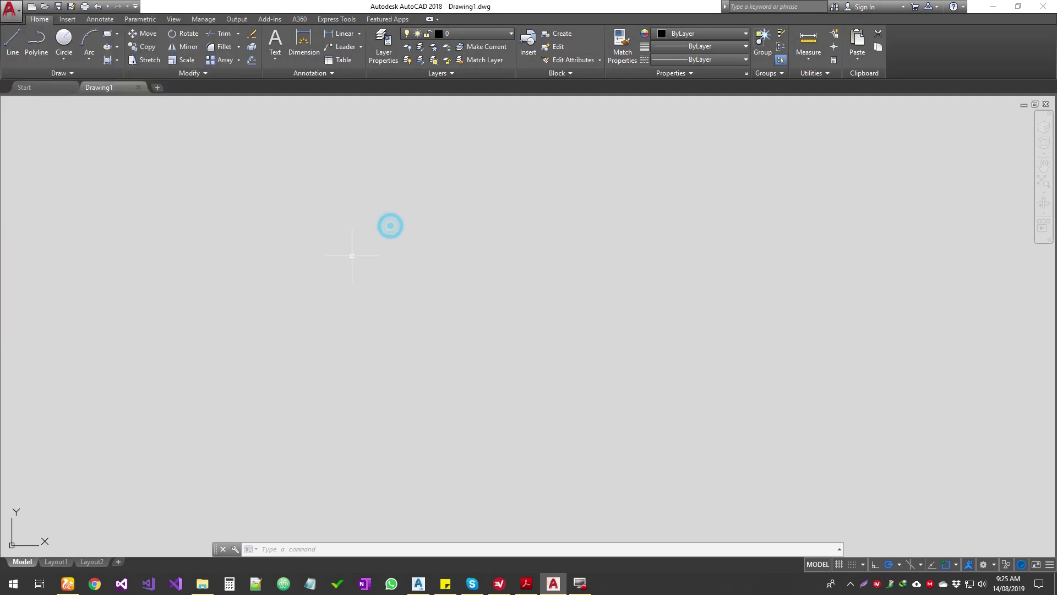
Step: View the Options dialog using the OP command, and close it without changing any settings
type("op")
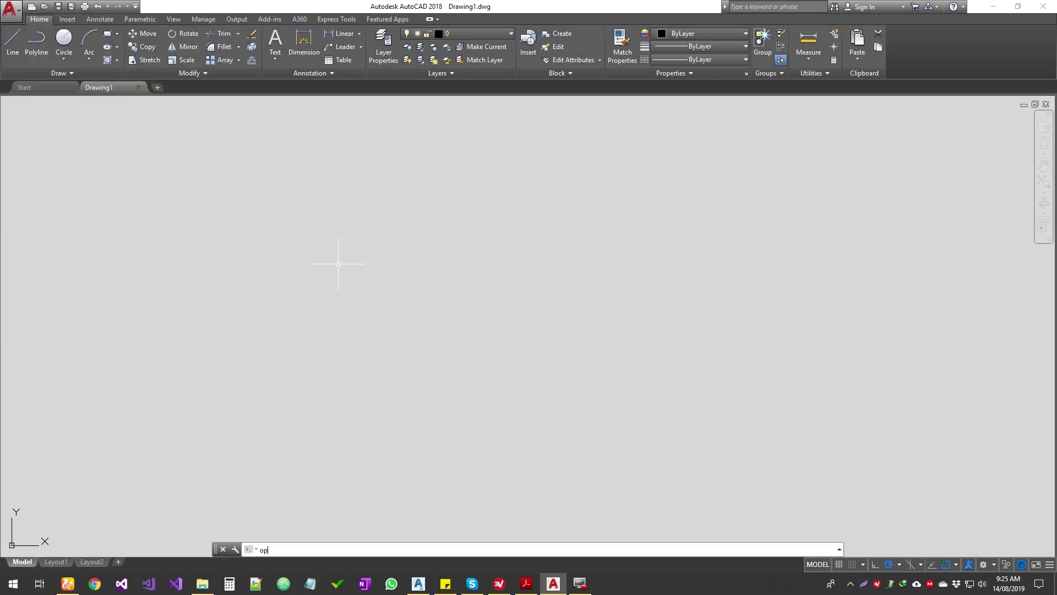
key("Return")
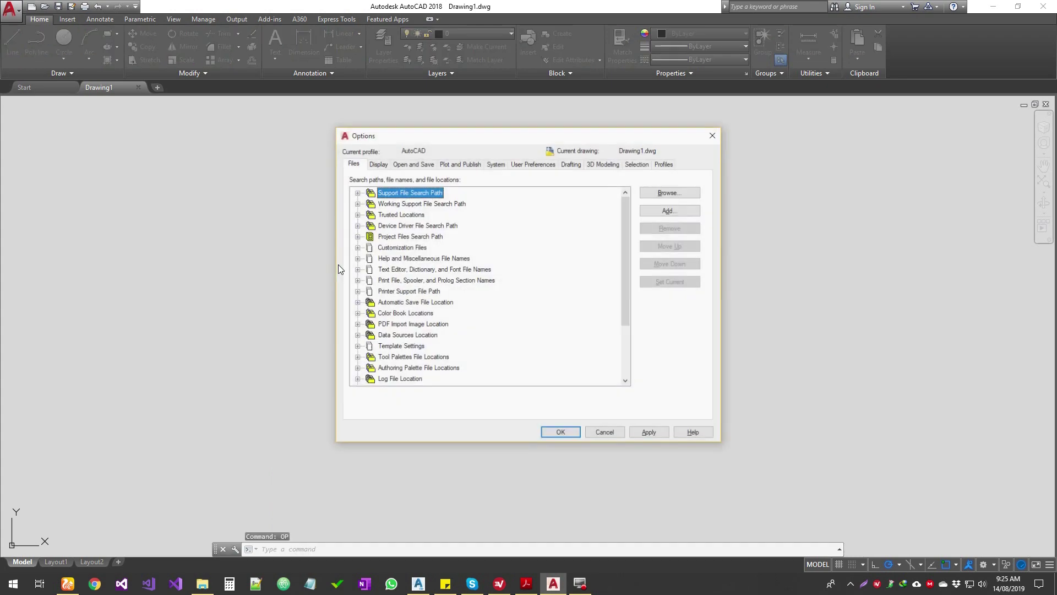
left_click(713, 135)
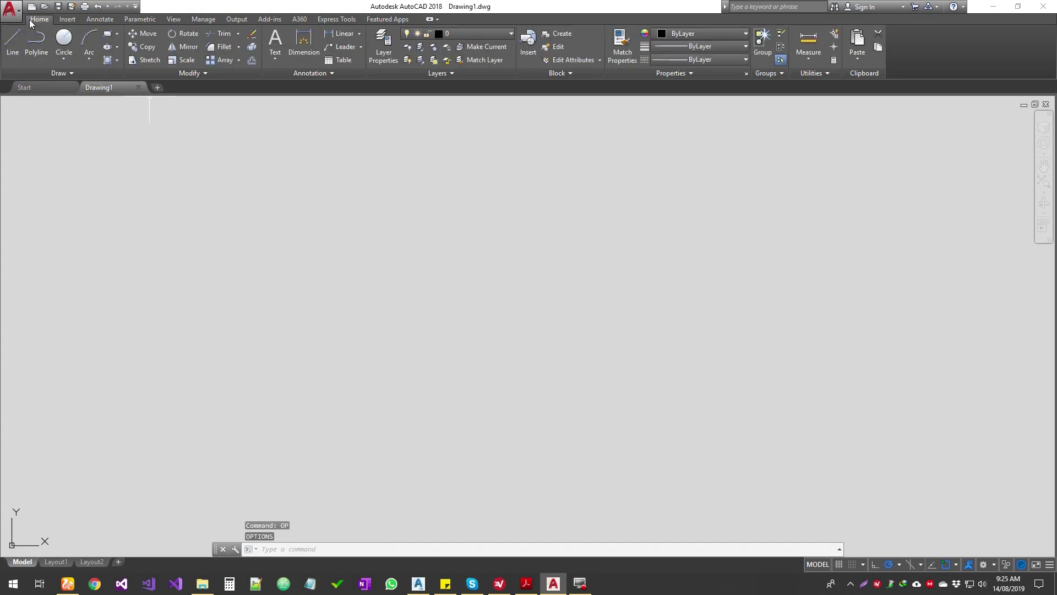
left_click(19, 12)
left_click(456, 224)
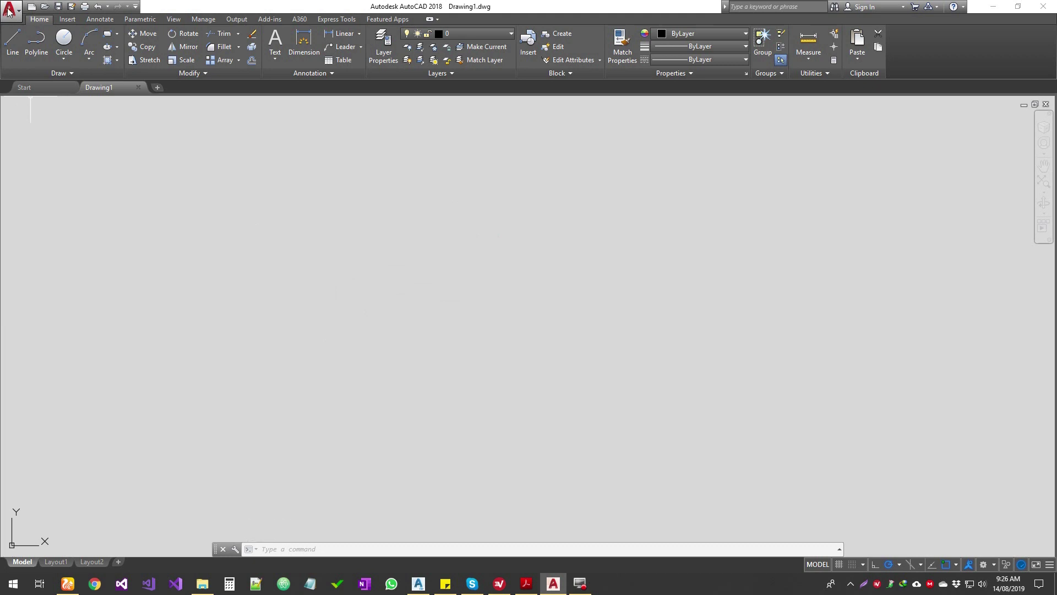
Step: Draw a single diagonal line rising to the right near the middle of the drawing area
left_click(546, 239)
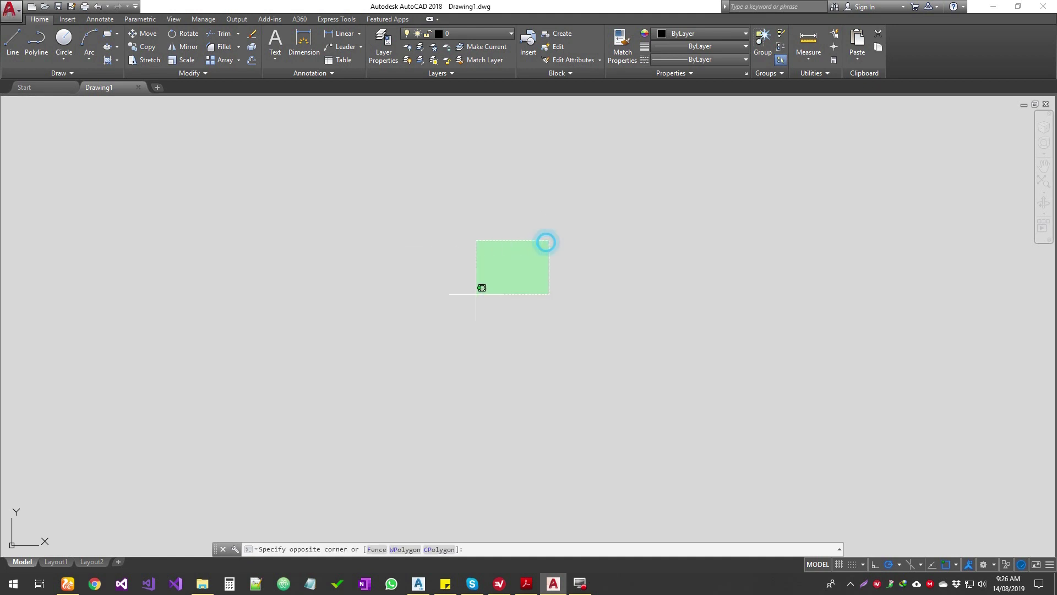
left_click(474, 297)
key("Return")
left_click(406, 309)
left_click(500, 222)
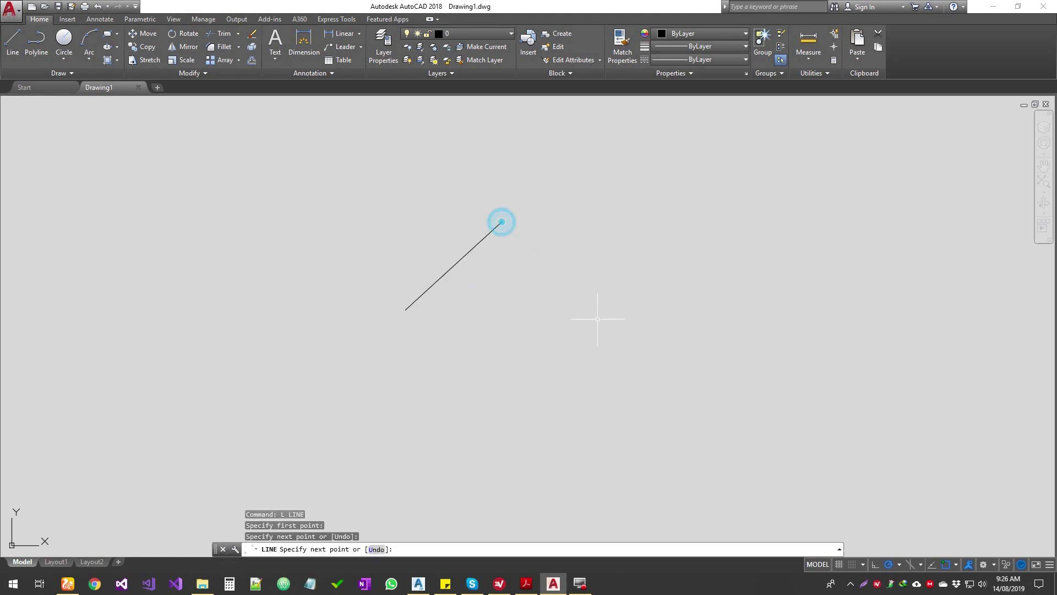
key("Return")
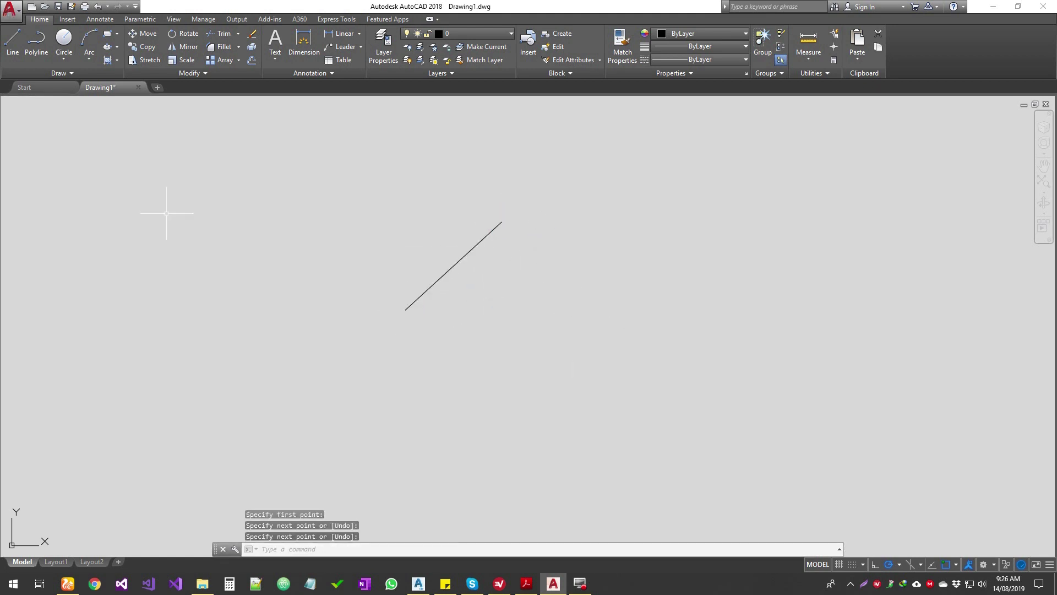
Step: Try closing AutoCAD in two ways, cancelling the request to save Drawing1.dwg each time
left_click(1044, 7)
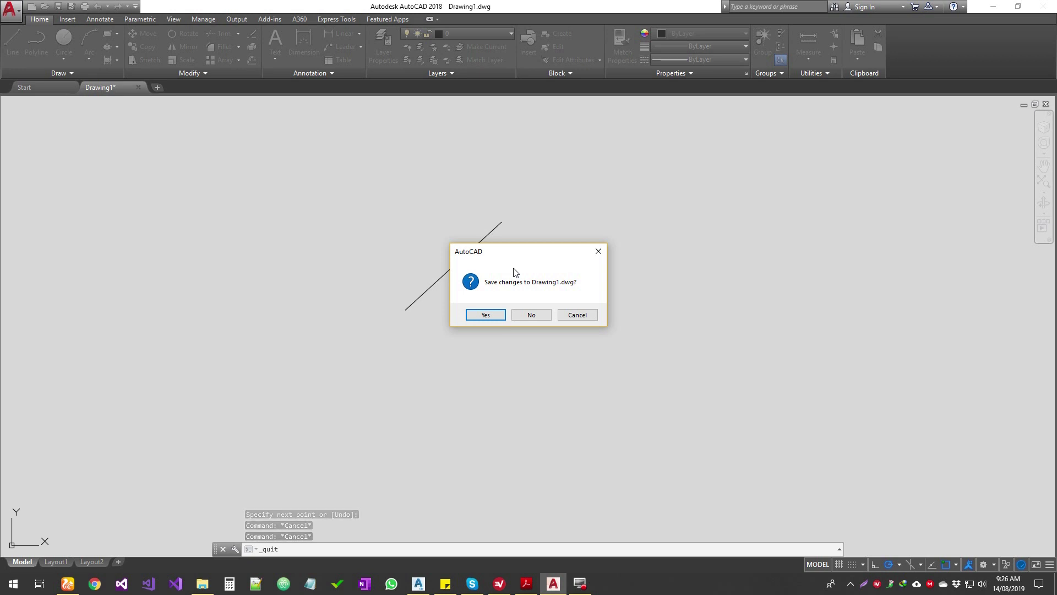
left_click(588, 318)
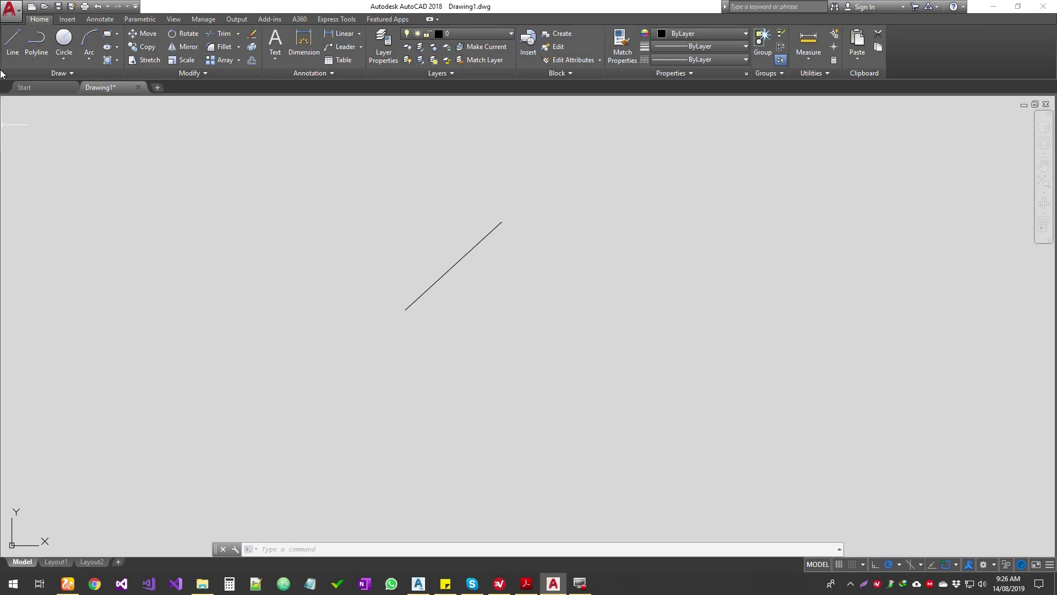
double_click(8, 12)
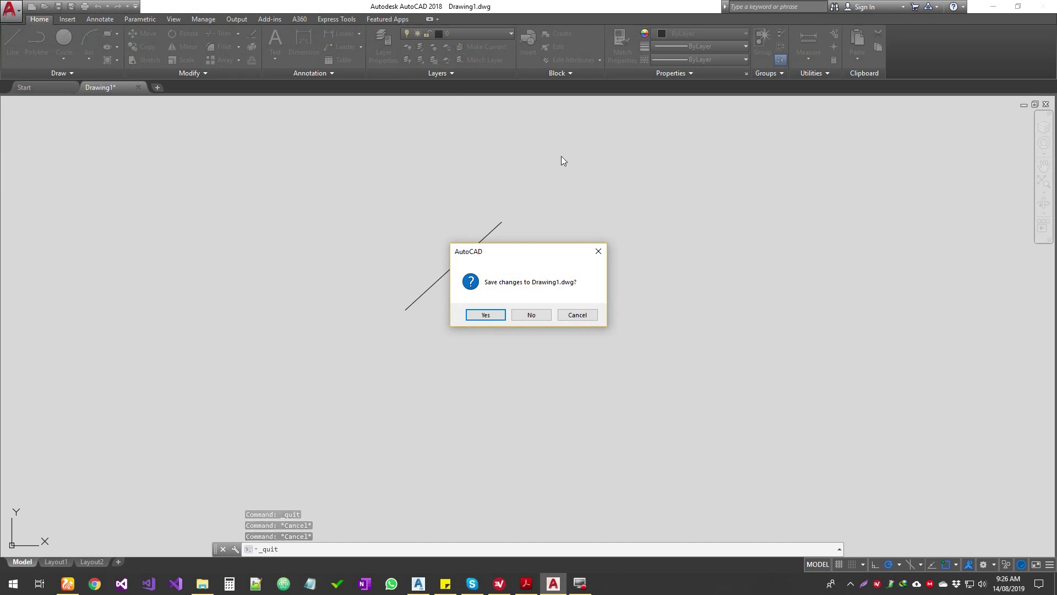
left_click(596, 254)
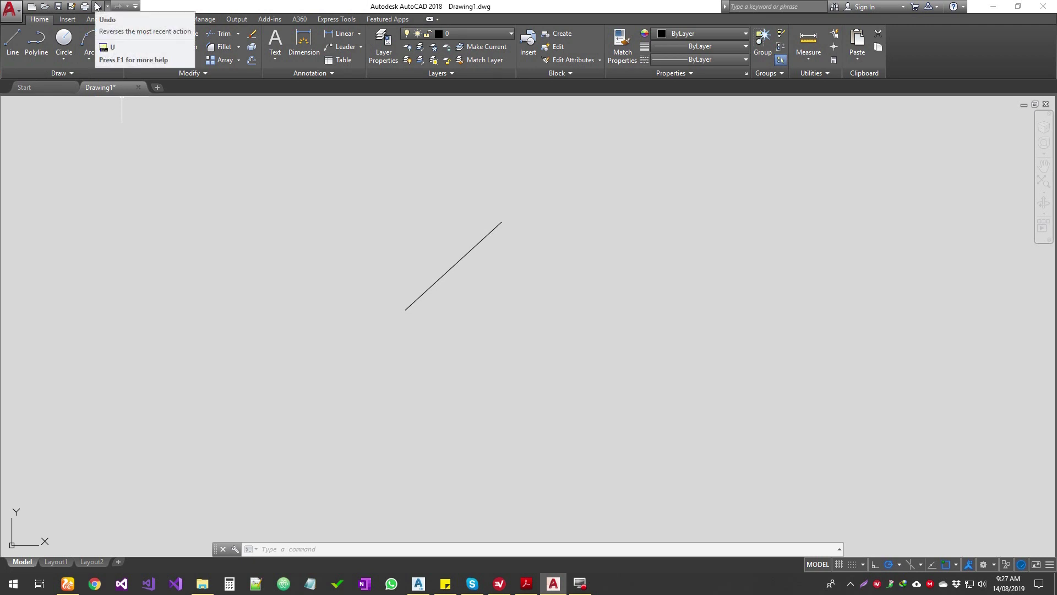
Step: Launch Excel, examine its window over the drawing for comparison with AutoCAD's interface, and close it
left_click(14, 585)
left_click(13, 585)
type("excel")
key("Return")
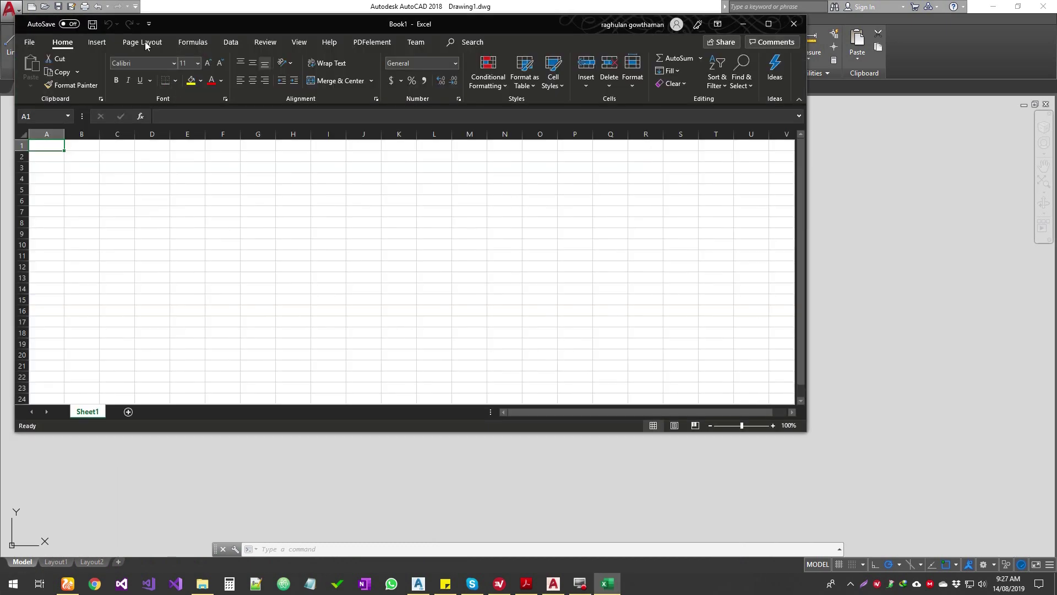
left_click_drag(191, 16, 214, 143)
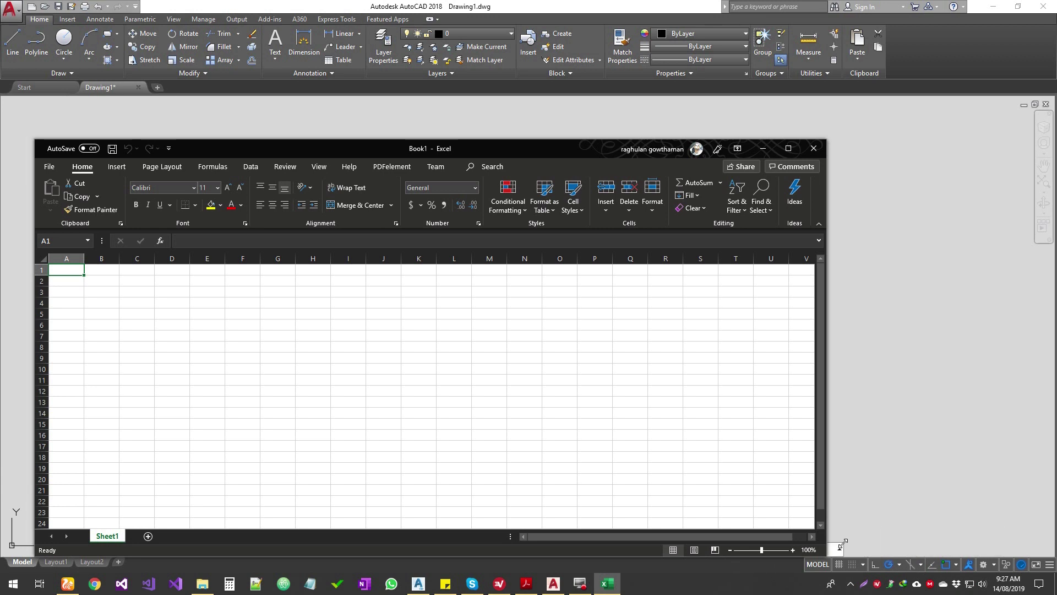
left_click(812, 150)
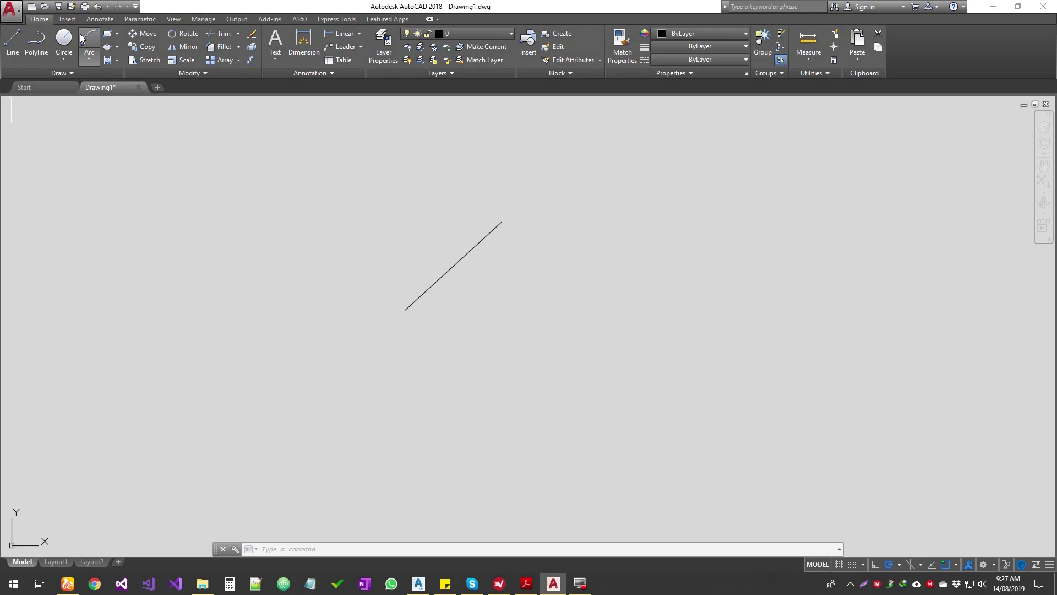
Step: Review the ribbon's command sets from Insert through Featured Apps, and return to the Home commands
left_click(73, 20)
left_click(100, 19)
left_click(140, 19)
left_click(203, 20)
left_click(234, 19)
left_click(269, 19)
left_click(299, 19)
left_click(337, 19)
left_click(387, 19)
left_click(39, 19)
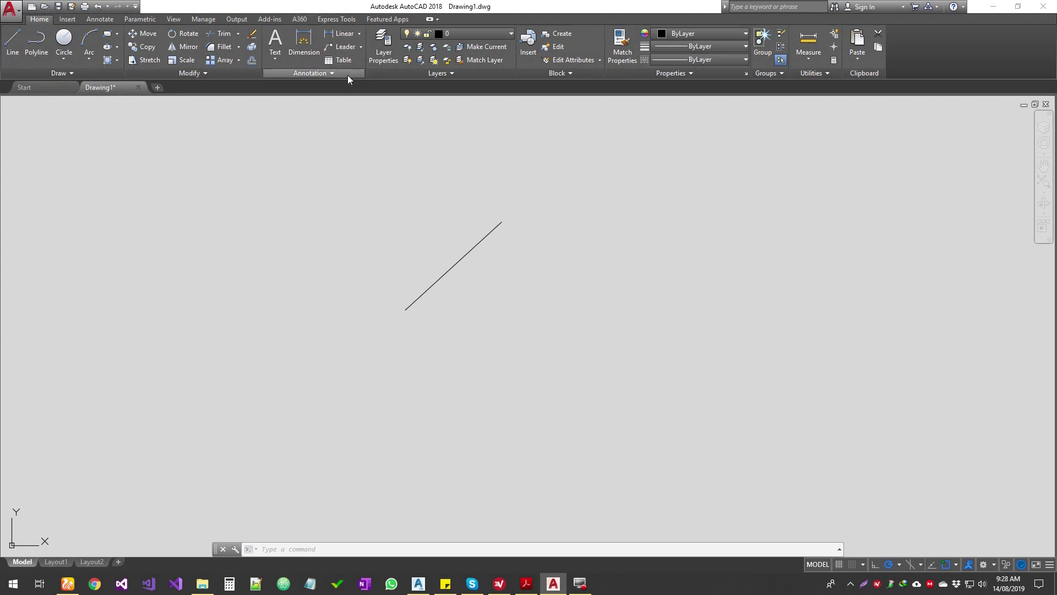
Step: Examine the Annotation commands, the linear dimension variants, and the extra Layers and Block tools in the Home set
mouse_move(285, 75)
left_mouse_down()
mouse_move(384, 83)
mouse_move(253, 71)
left_mouse_up()
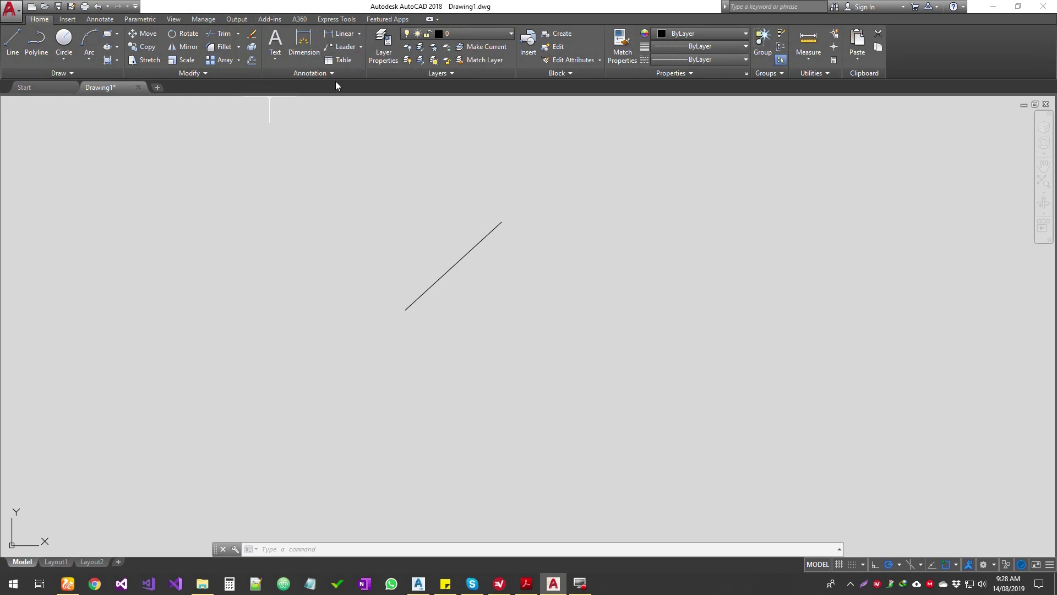
left_click(274, 60)
left_click(358, 35)
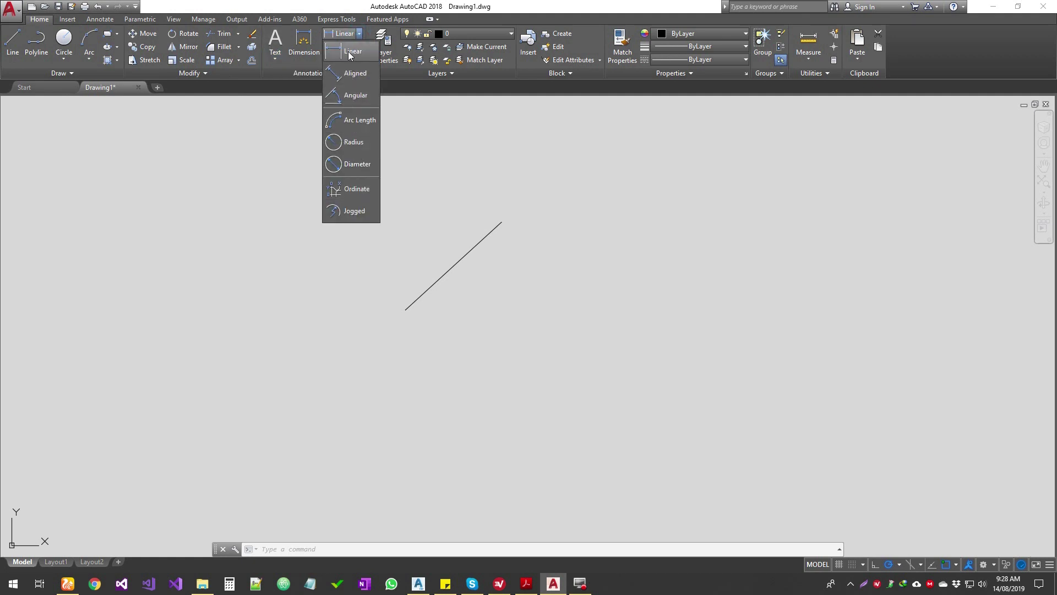
left_click(262, 139)
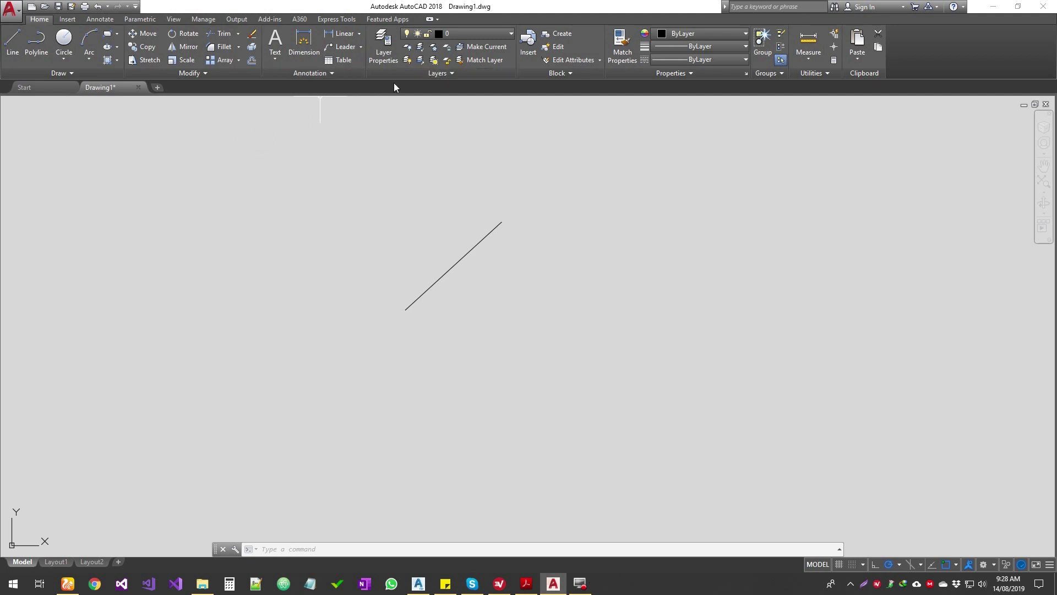
left_click(325, 72)
left_click(443, 74)
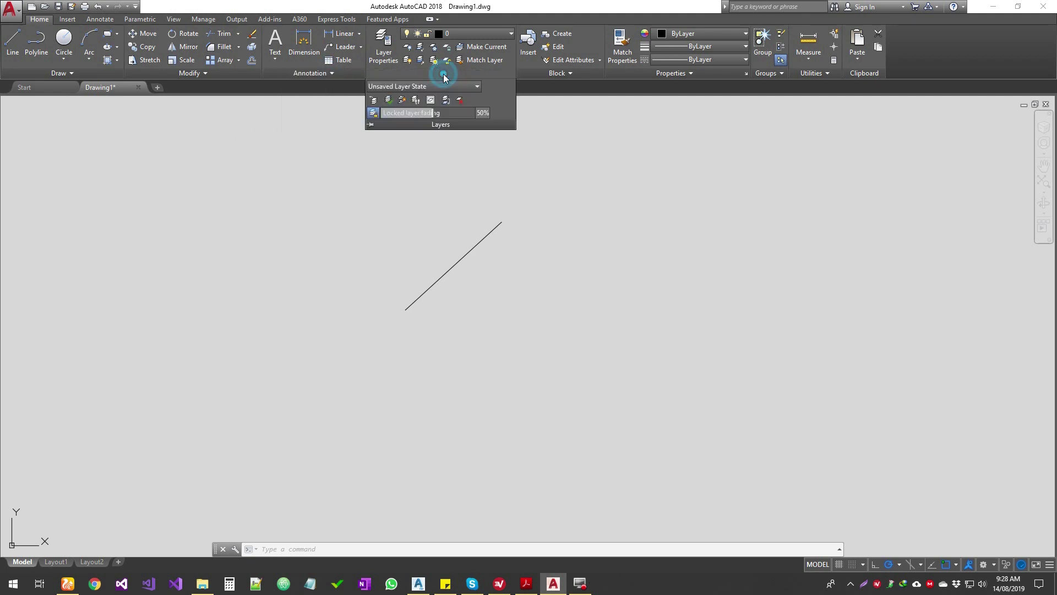
left_click(565, 74)
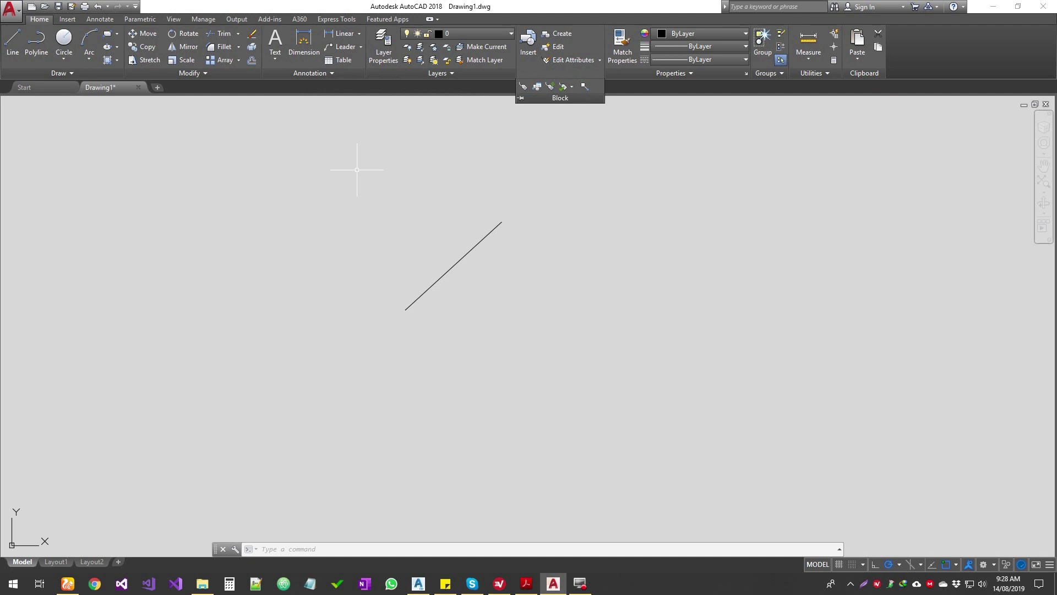
left_click(303, 170)
left_click(256, 154)
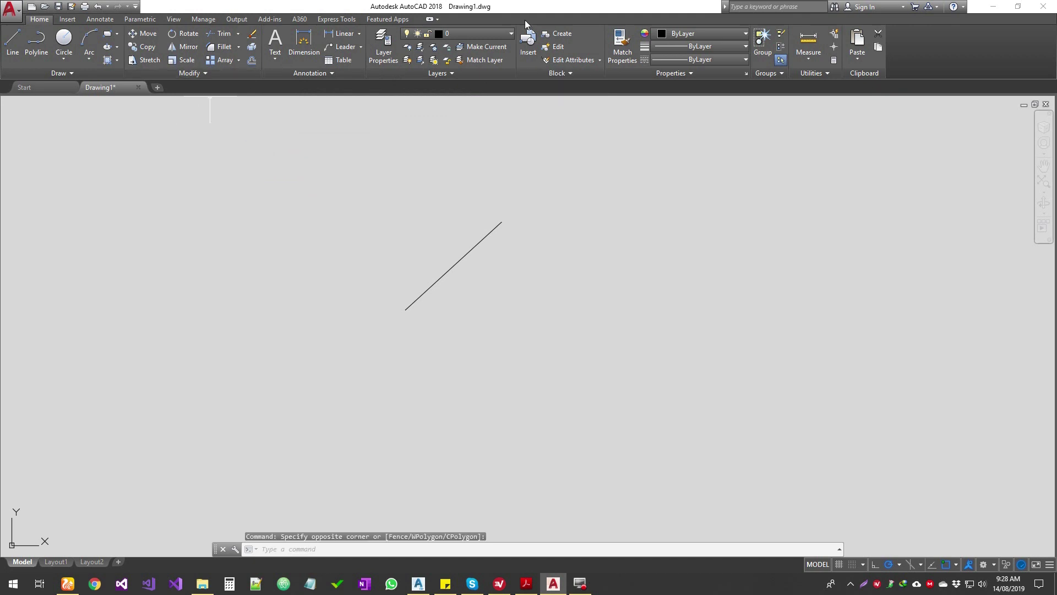
Step: Review the Insert and Annotate commands, and view the Text Style dialog twice without changing any style
left_click(71, 20)
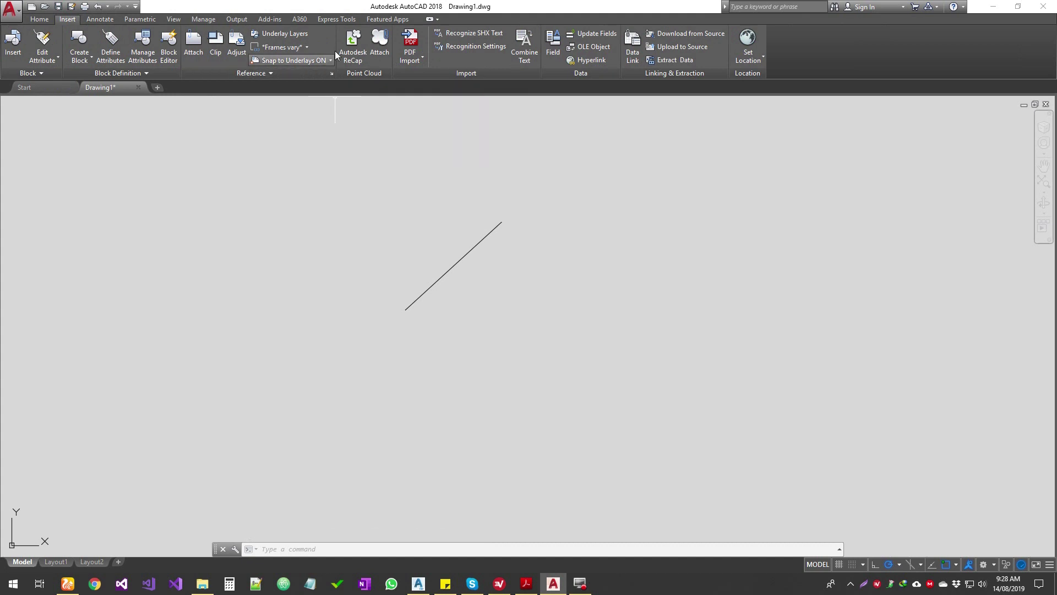
left_click(93, 21)
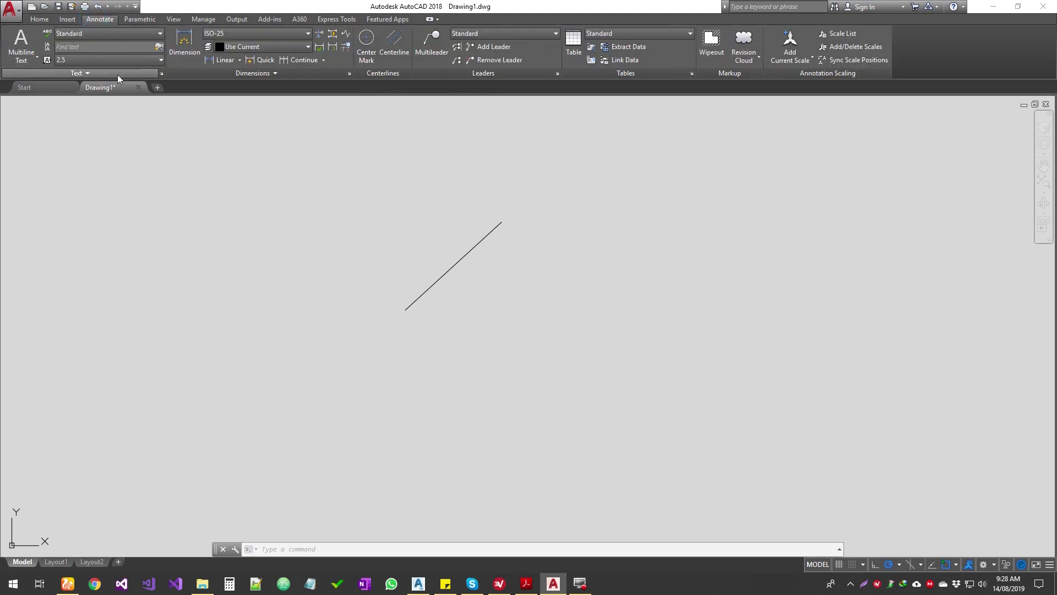
left_click(161, 74)
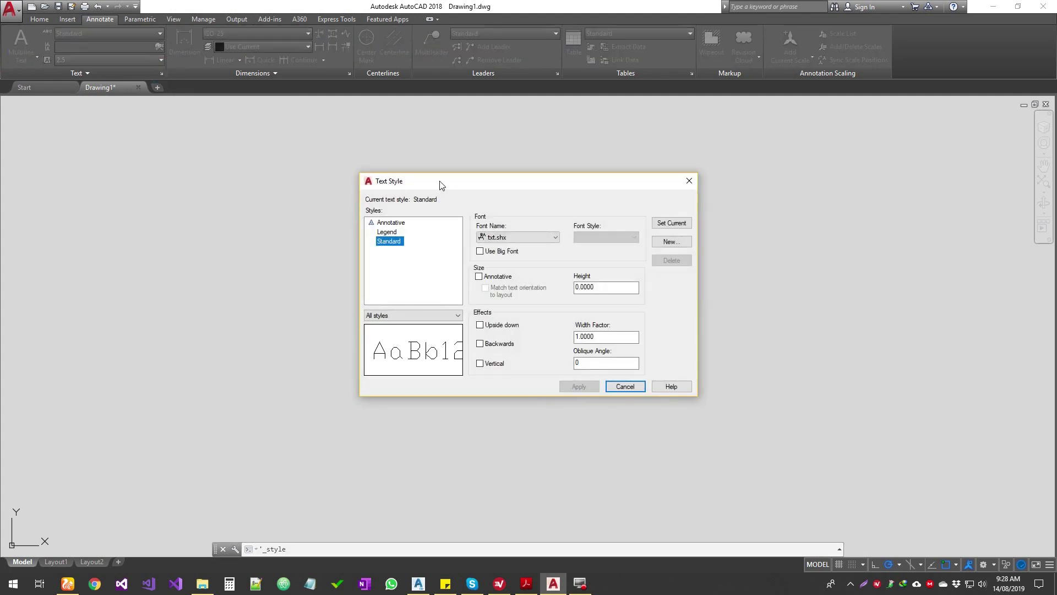
left_click(689, 180)
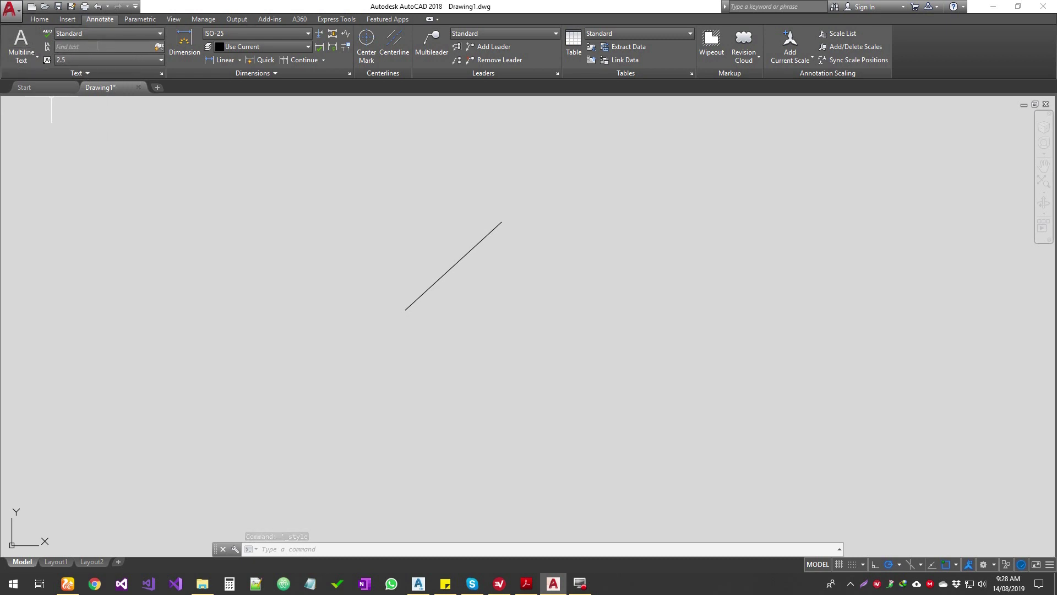
left_click(161, 75)
left_click_drag(463, 190, 325, 201)
left_click(579, 189)
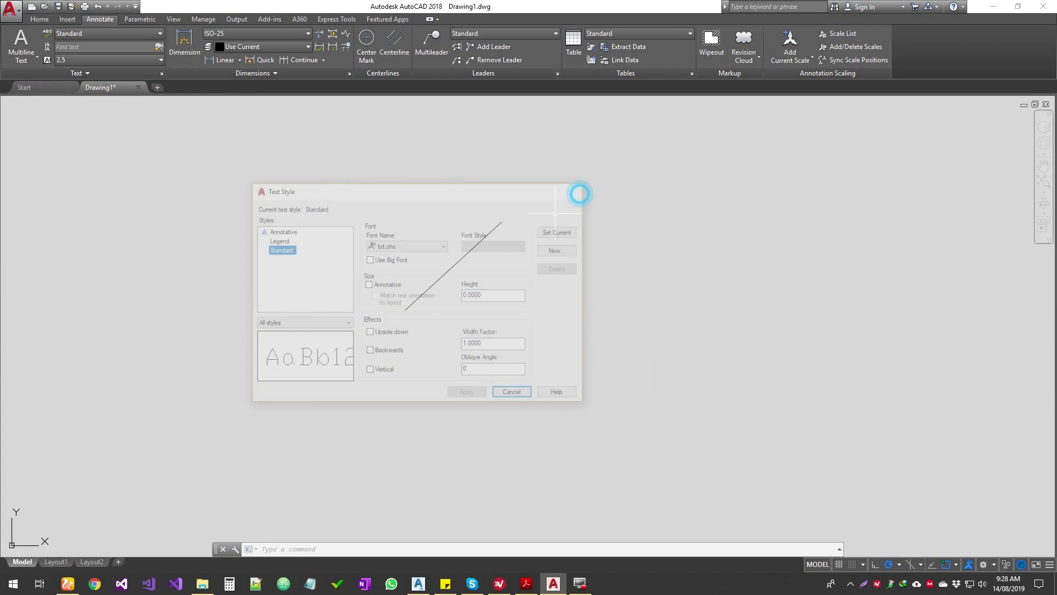
Step: View the Customize User Interface dialog using the CUI command, and close it without changes
left_click(39, 19)
left_click(73, 20)
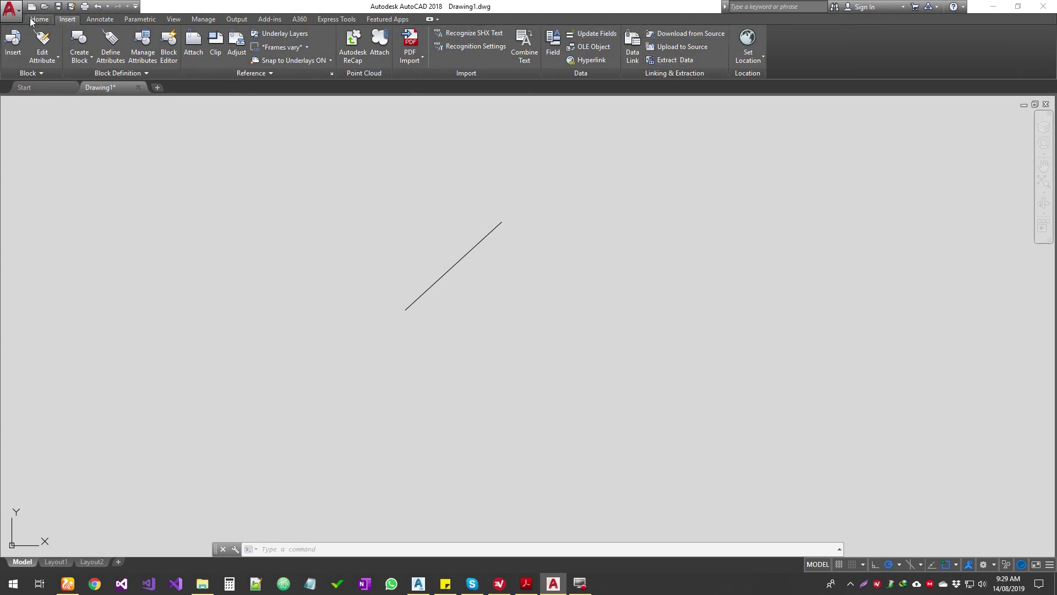
left_click(160, 160)
type("c")
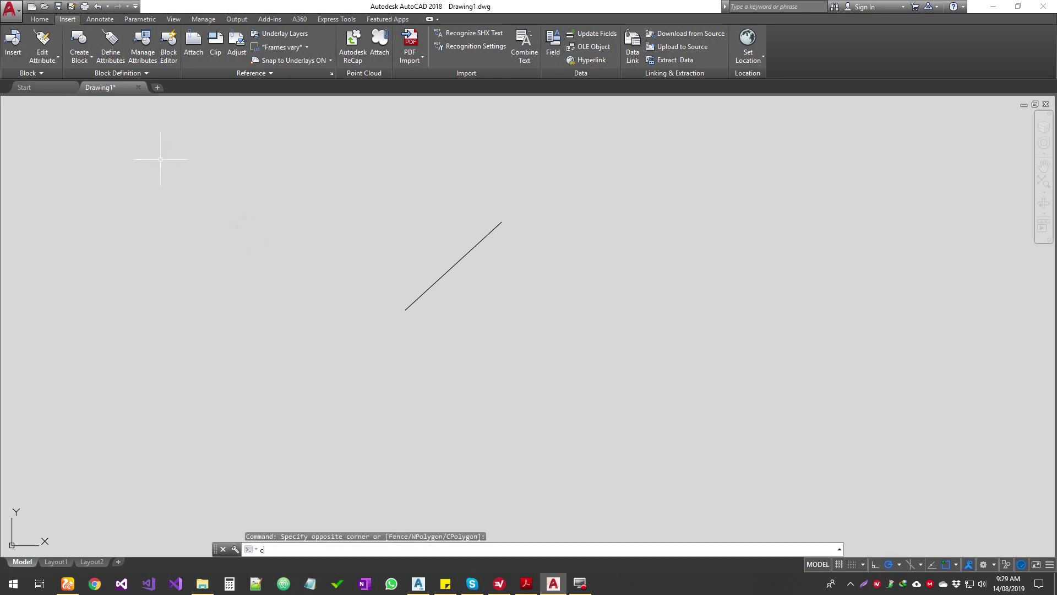
type("ui")
key("Return")
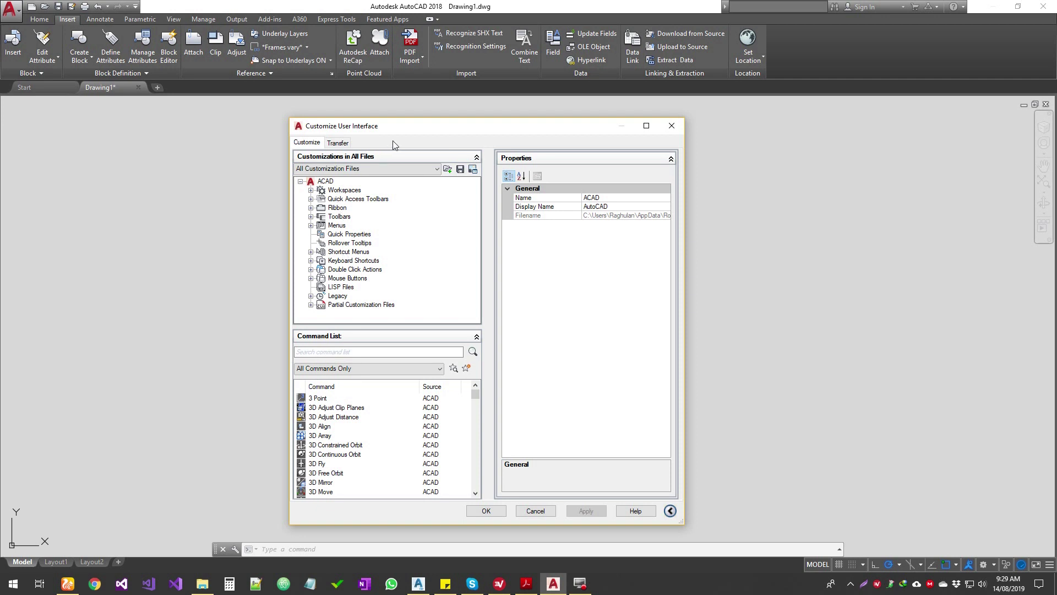
left_click(672, 127)
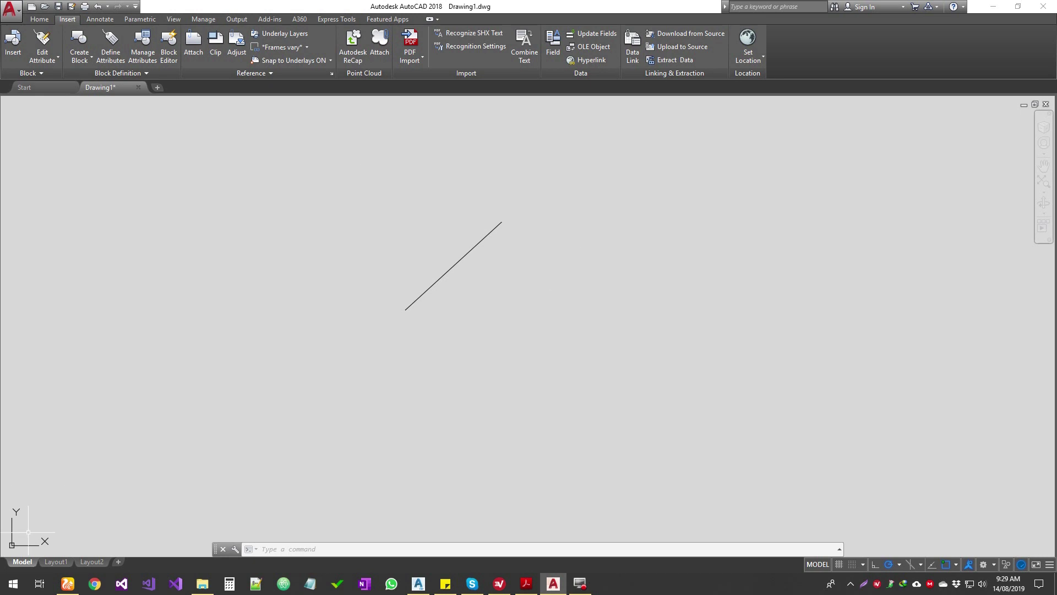
Step: View the diagonal line on the Layout1 sheet, and return to model space
left_click(56, 561)
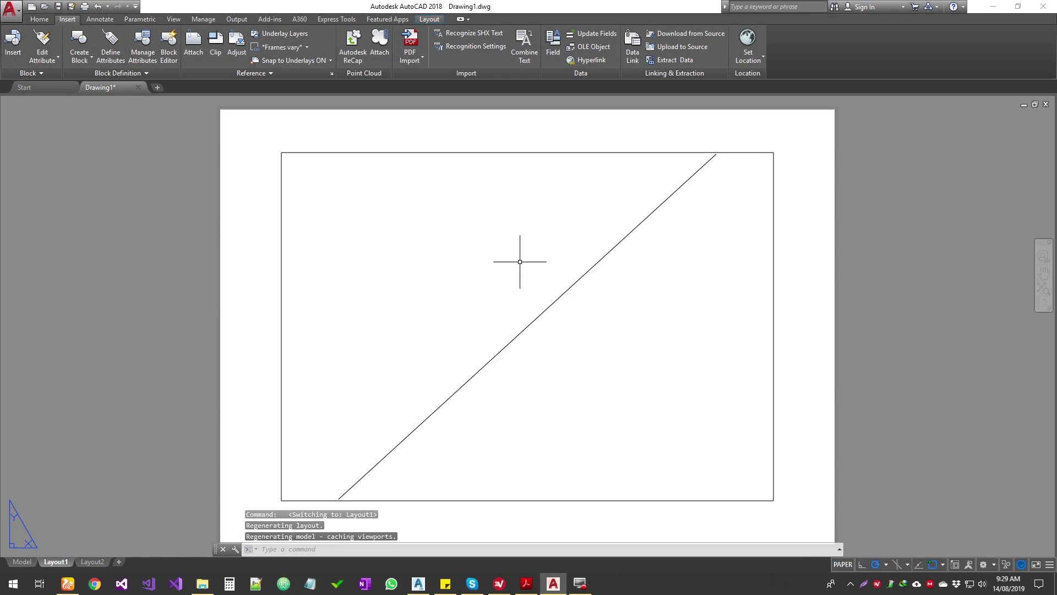
left_click(19, 562)
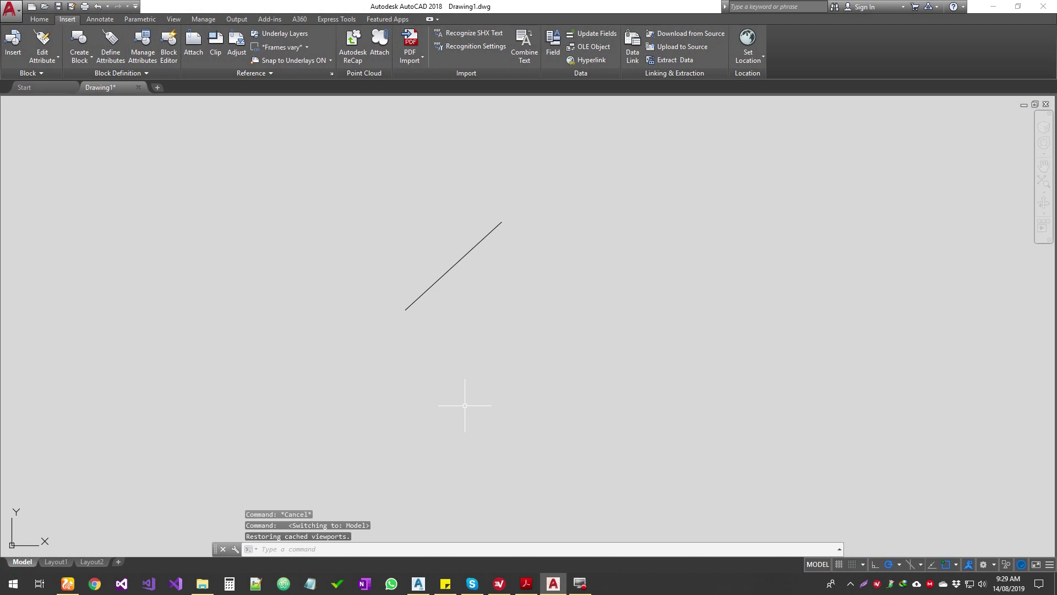
Step: Draw a wide rectangle in model space whose left edge crosses the diagonal line
scroll(363, 327, "down", 4)
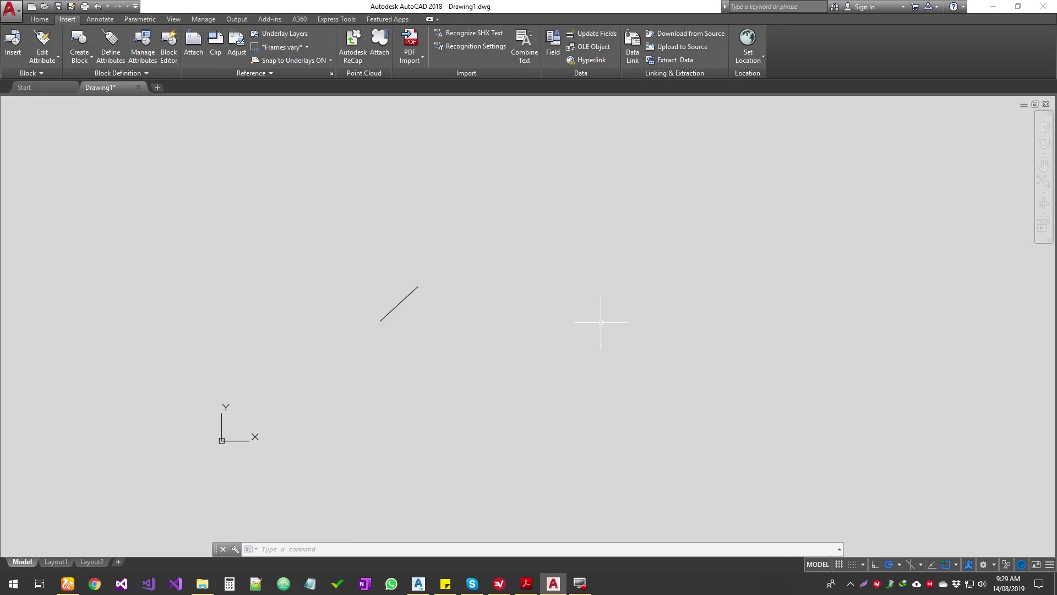
type("rec")
key("Return")
left_click(403, 218)
left_click(600, 333)
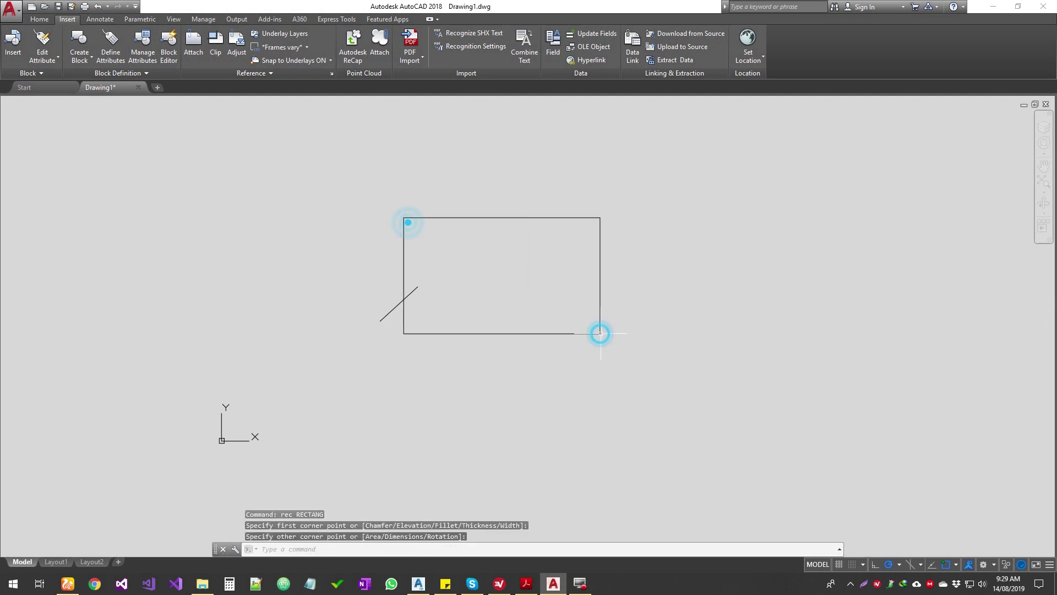
Step: Draw a circle inside the rectangle, slightly to the right of its centre
type("c")
key("Return")
left_click(519, 274)
left_click(544, 296)
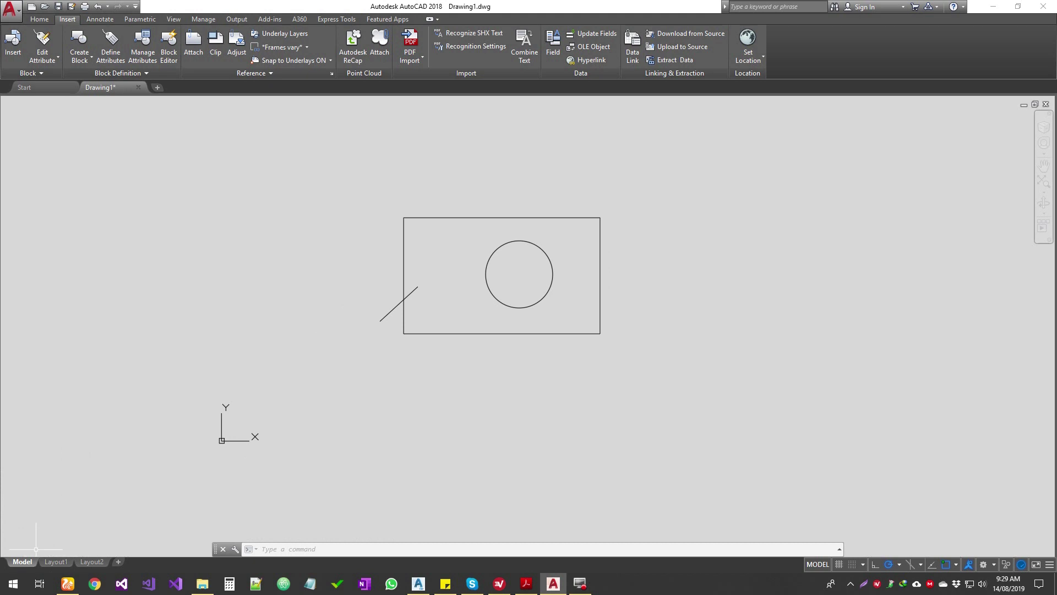
Step: Check how the rectangle and circle appear in Layout1, return to model space, and preview the layout
left_click(56, 561)
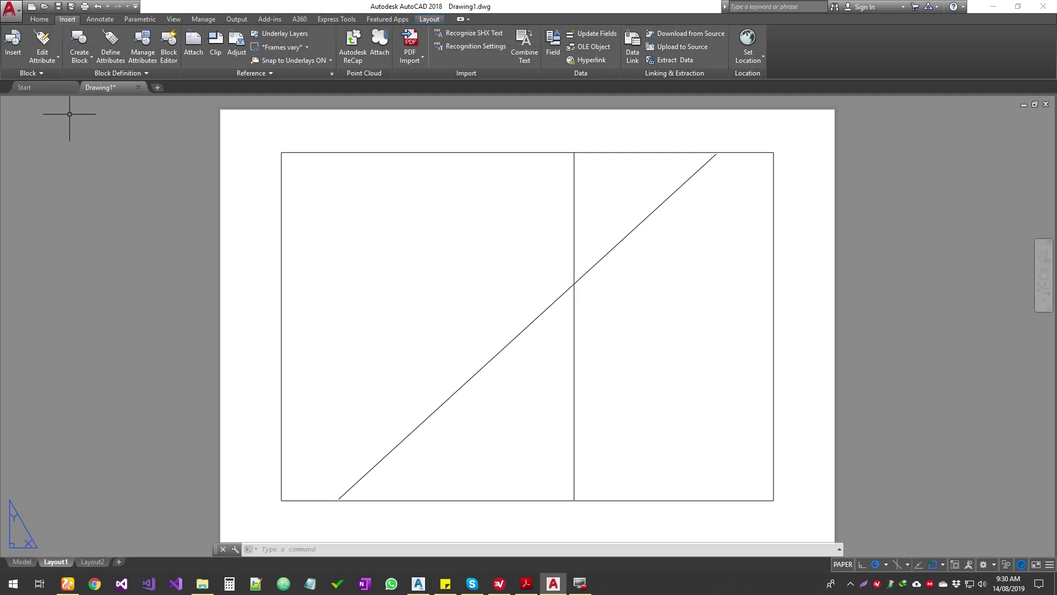
left_click(32, 562)
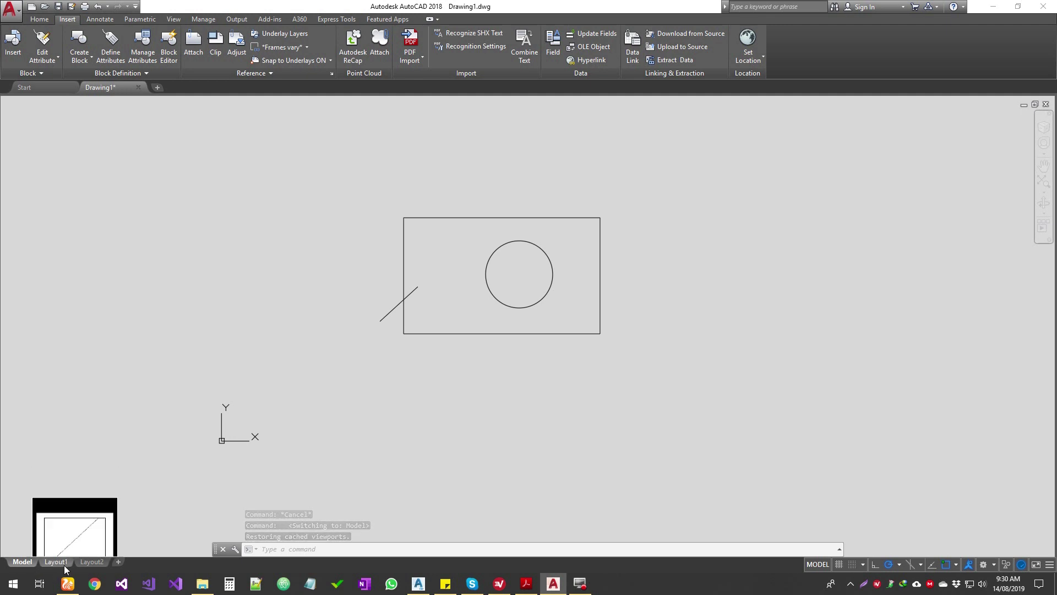
mouse_move(49, 564)
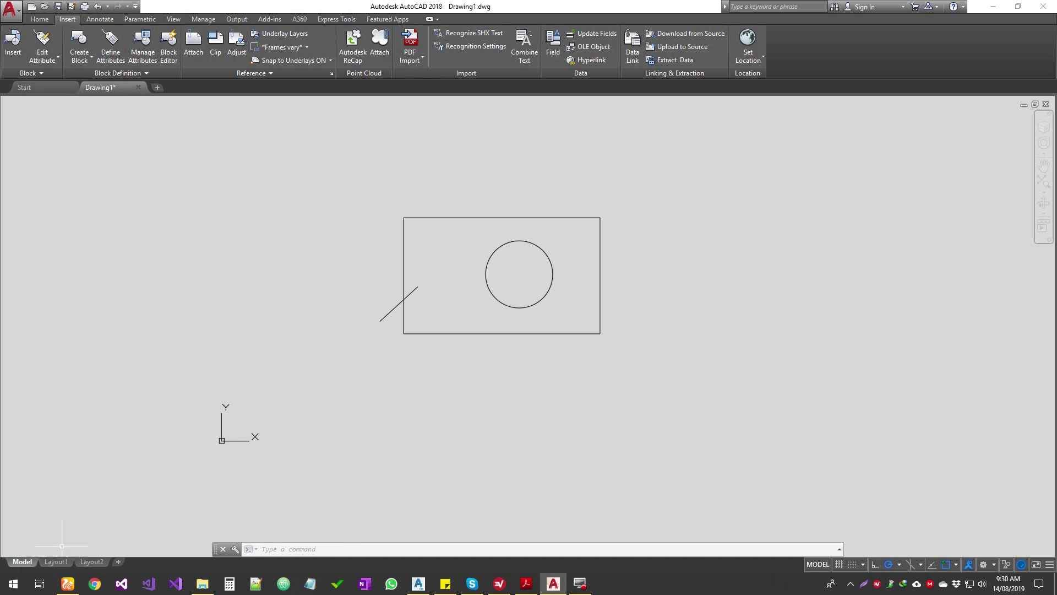
Step: Orbit the model to a rotated view, and undo the view change
left_click(237, 298)
left_click(127, 311)
mouse_move(290, 420)
middle_mouse_down()
mouse_move(262, 436)
mouse_move(292, 455)
mouse_move(279, 439)
mouse_move(325, 347)
mouse_move(302, 342)
middle_mouse_up()
middle_click_drag(304, 290, 478, 348)
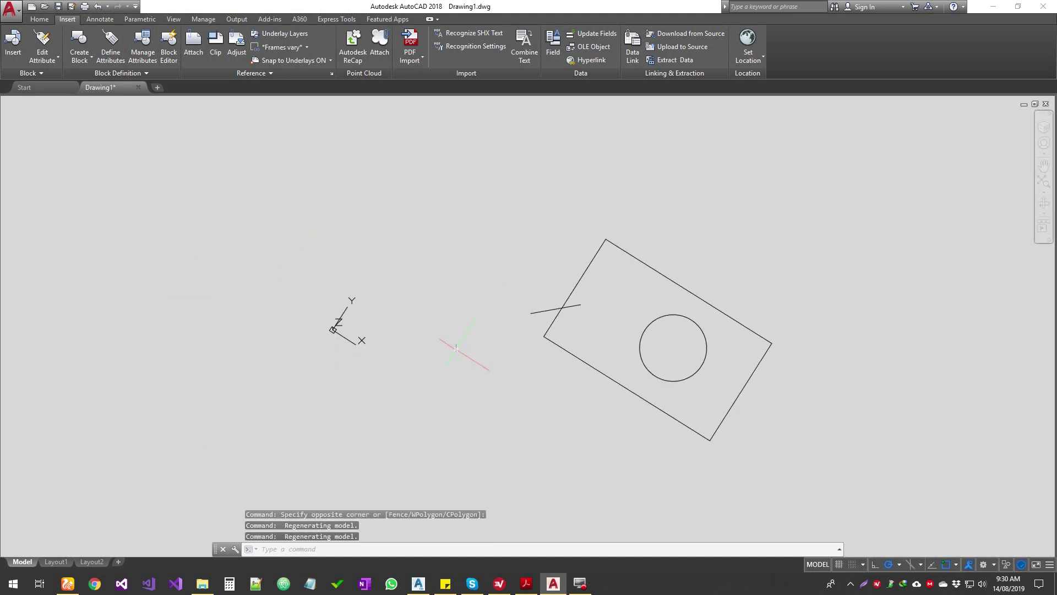
left_click(1044, 127)
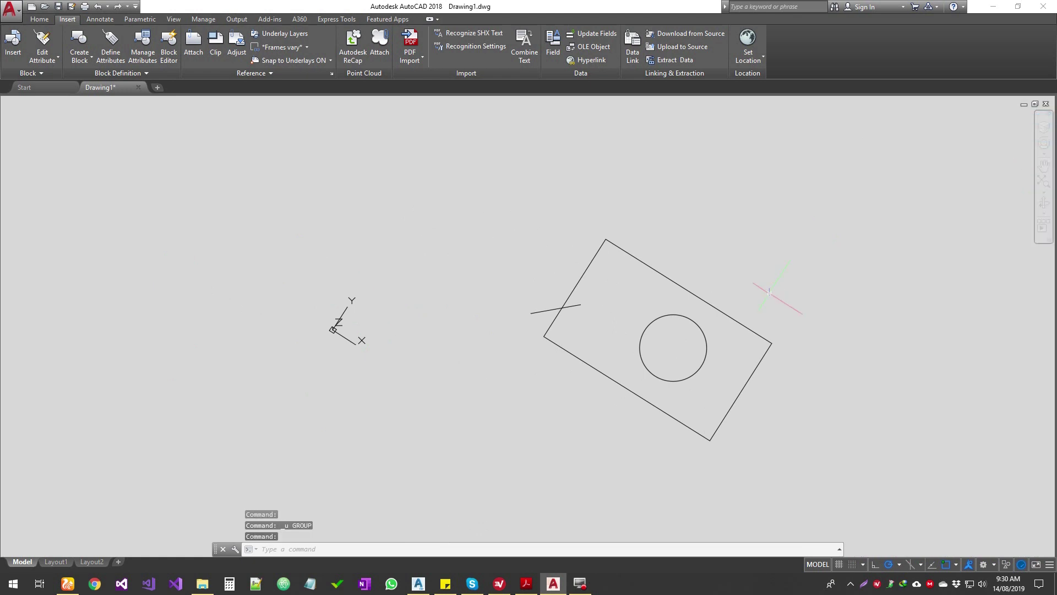
key("ctrl+z")
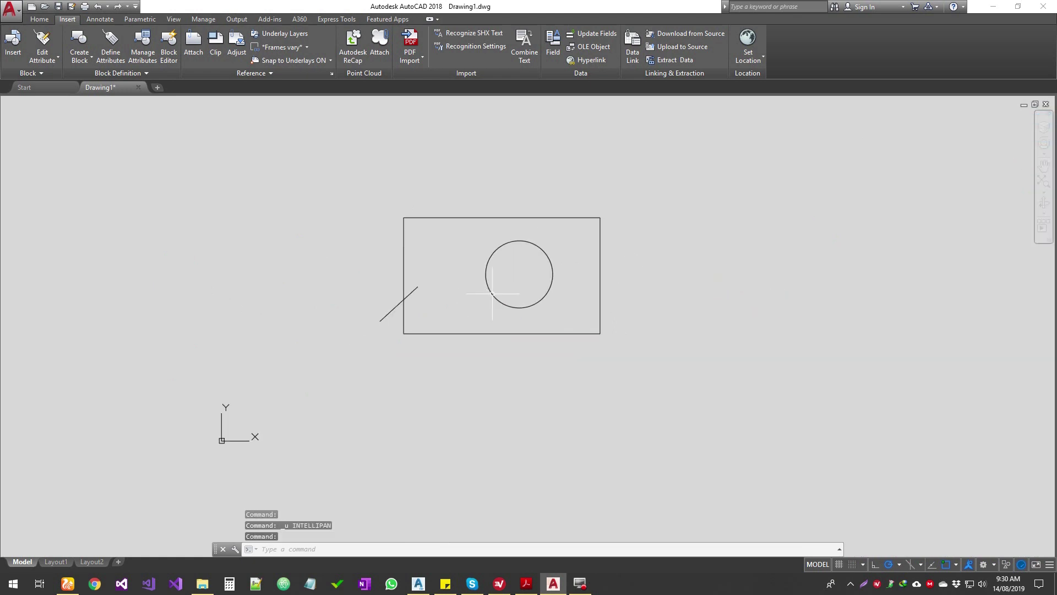
Step: Enable the ViewCube for the 2D Wireframe visual style in the 3D Modeling options
left_click(1043, 128)
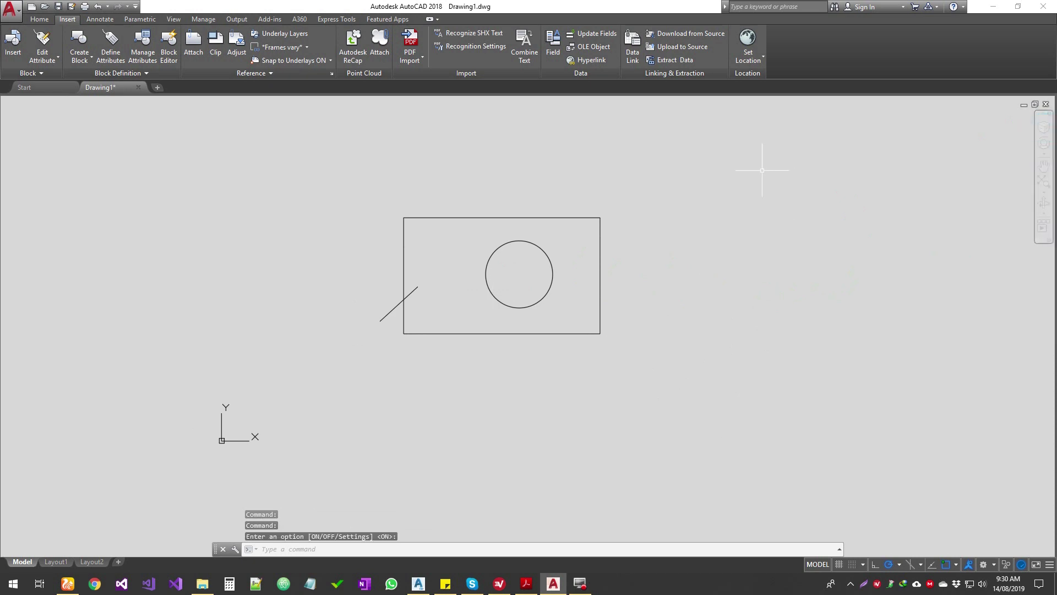
type("OP")
key("Return")
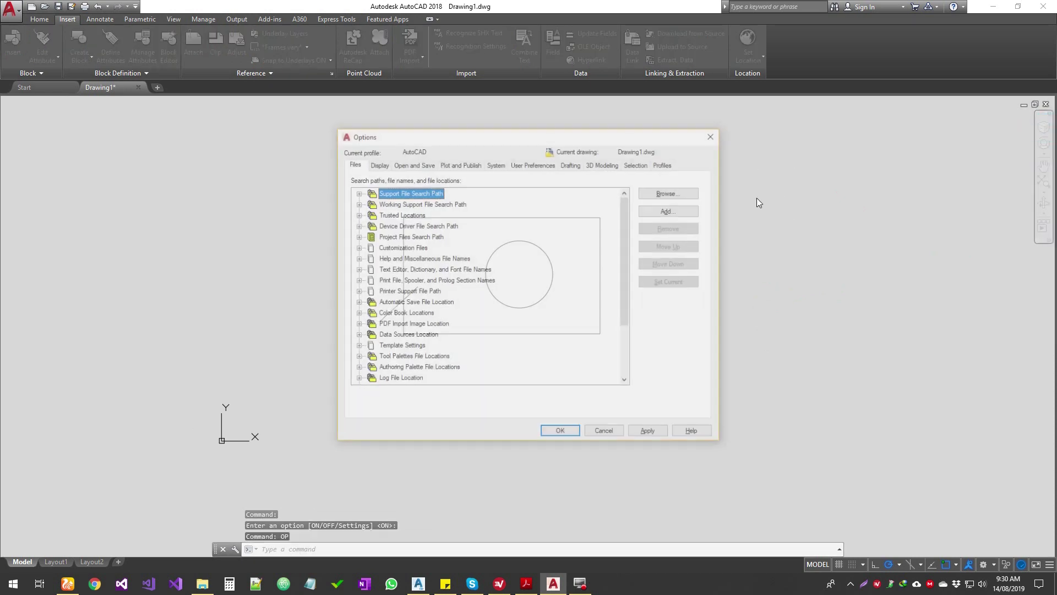
left_click(603, 163)
left_click(379, 317)
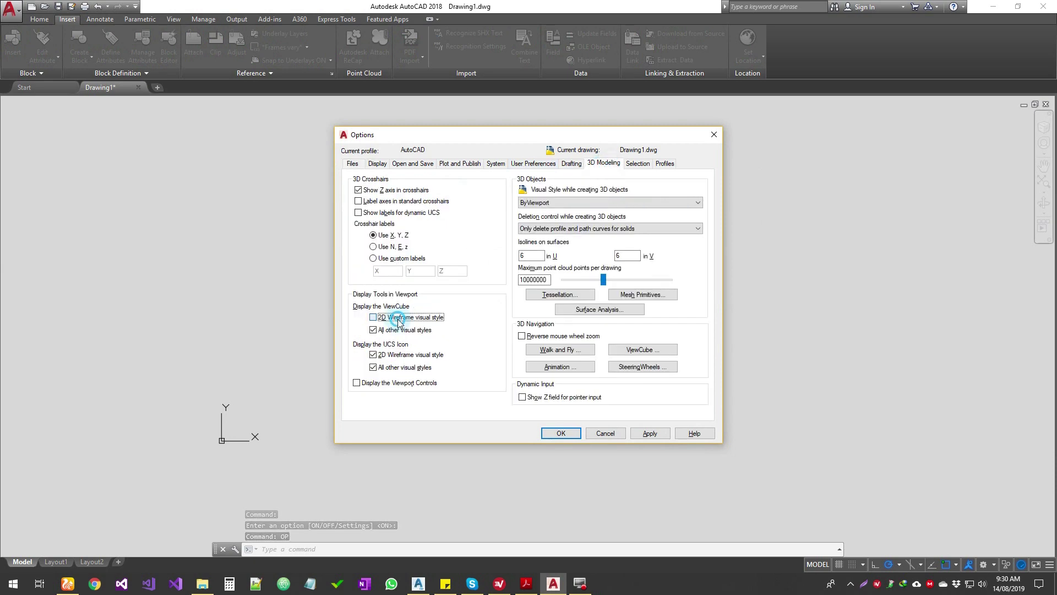
left_click(561, 433)
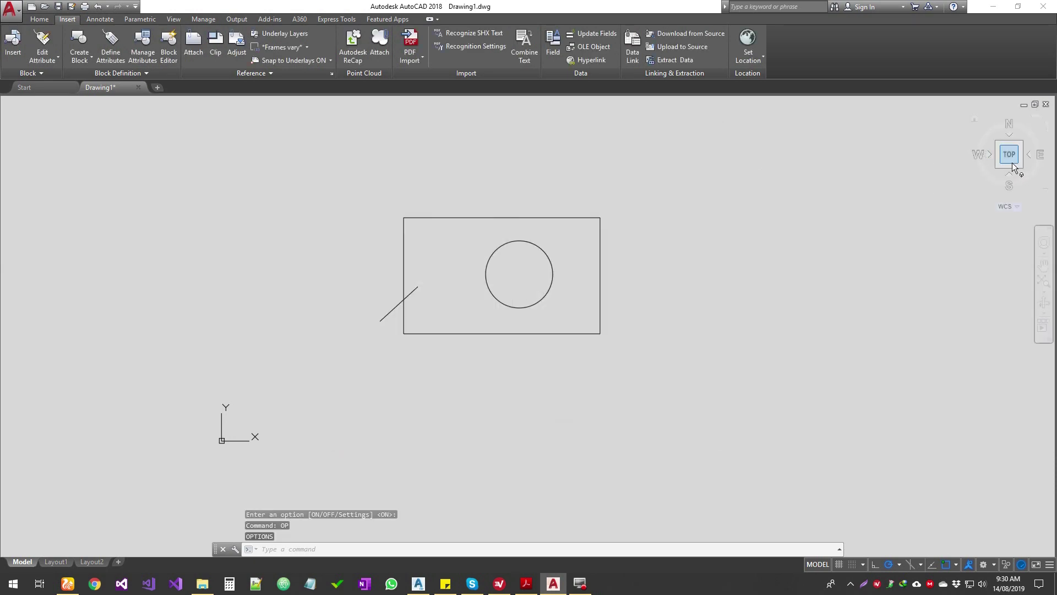
Step: Explore the drawing from isometric and left-side angles with the ViewCube, and return to the isometric home view
left_click(973, 117)
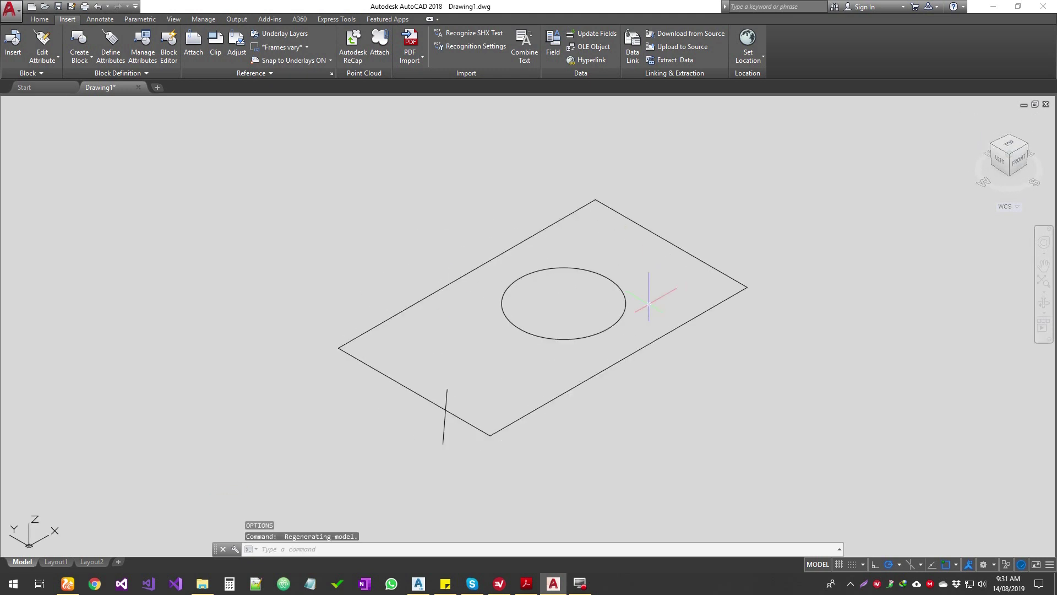
mouse_move(1010, 163)
left_mouse_down()
mouse_move(973, 169)
mouse_move(957, 144)
mouse_move(976, 130)
mouse_move(1003, 177)
left_mouse_up()
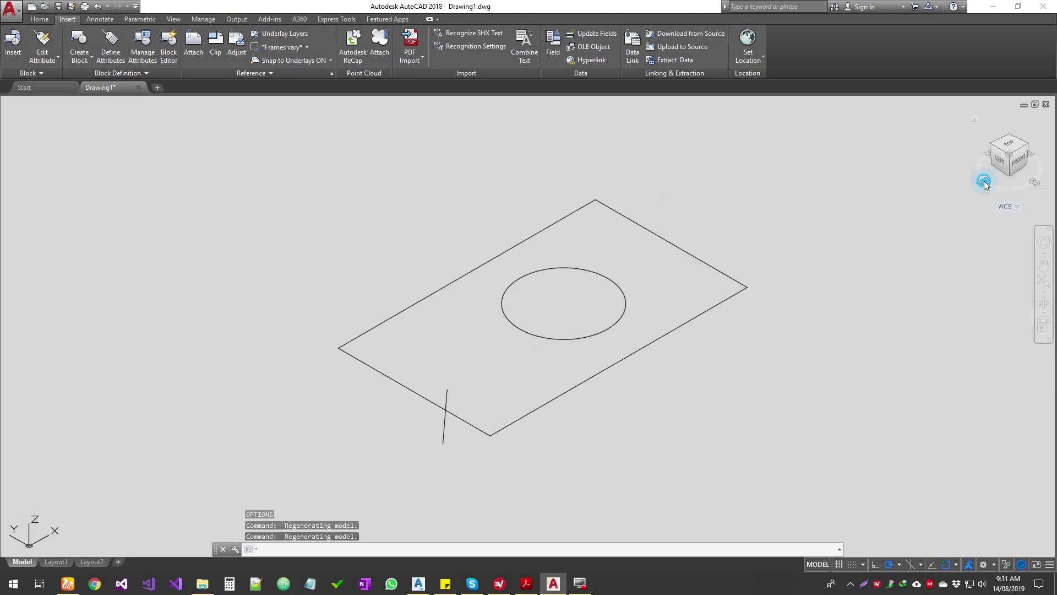
left_click(1020, 172)
left_click(1010, 135)
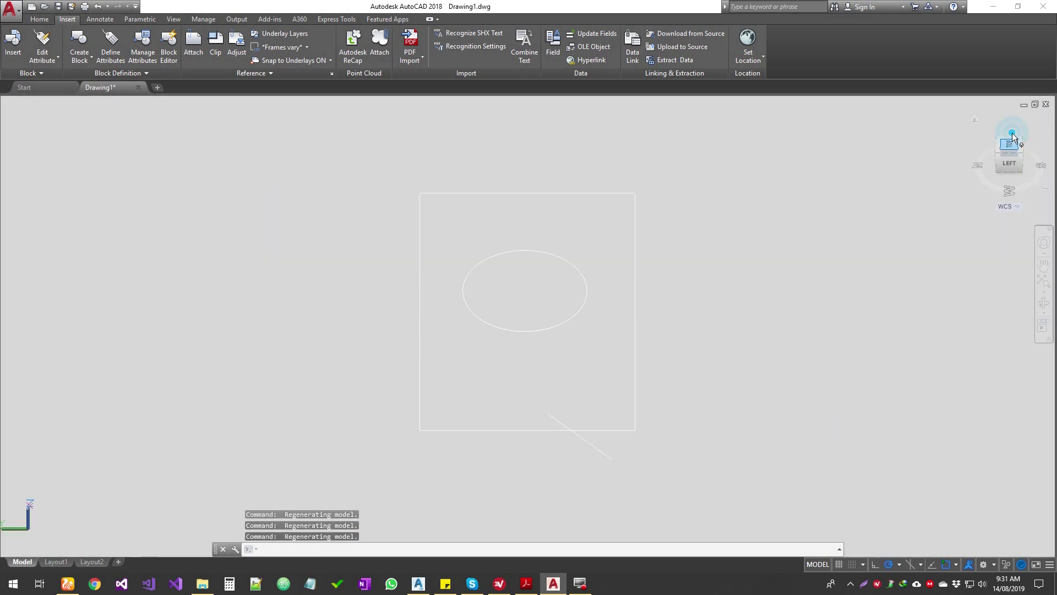
left_click(974, 118)
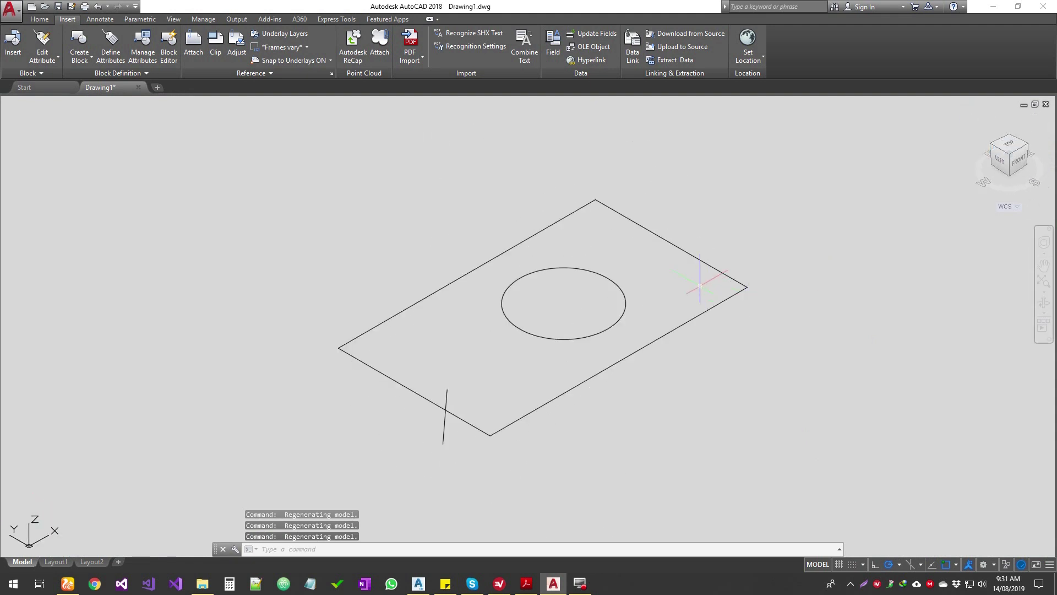
Step: Compare the drawing's top view and isometric home view with the ViewCube, zooming in and out in each
left_click(1009, 146)
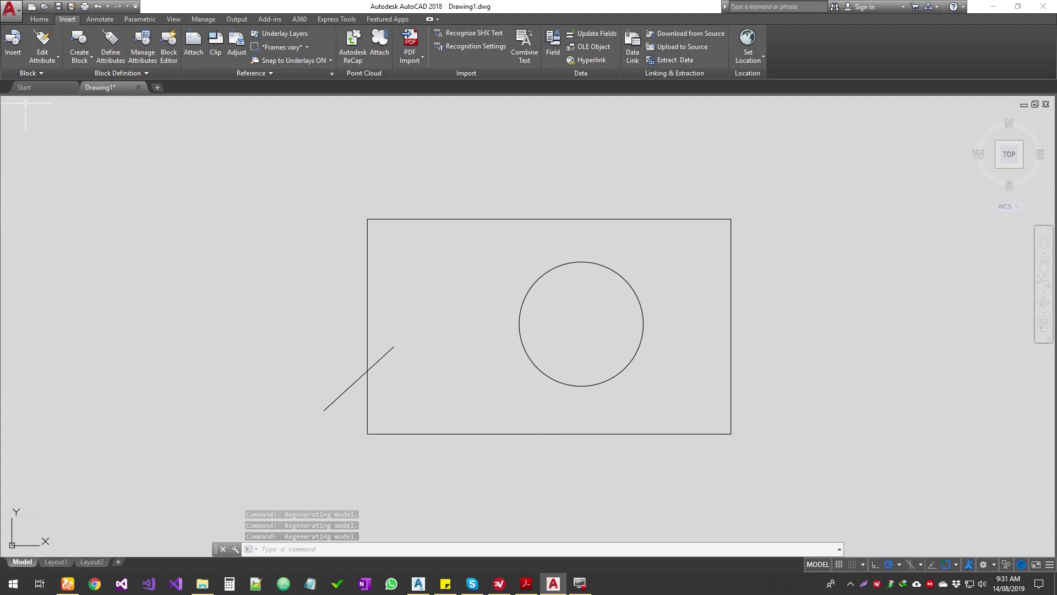
left_click(970, 118)
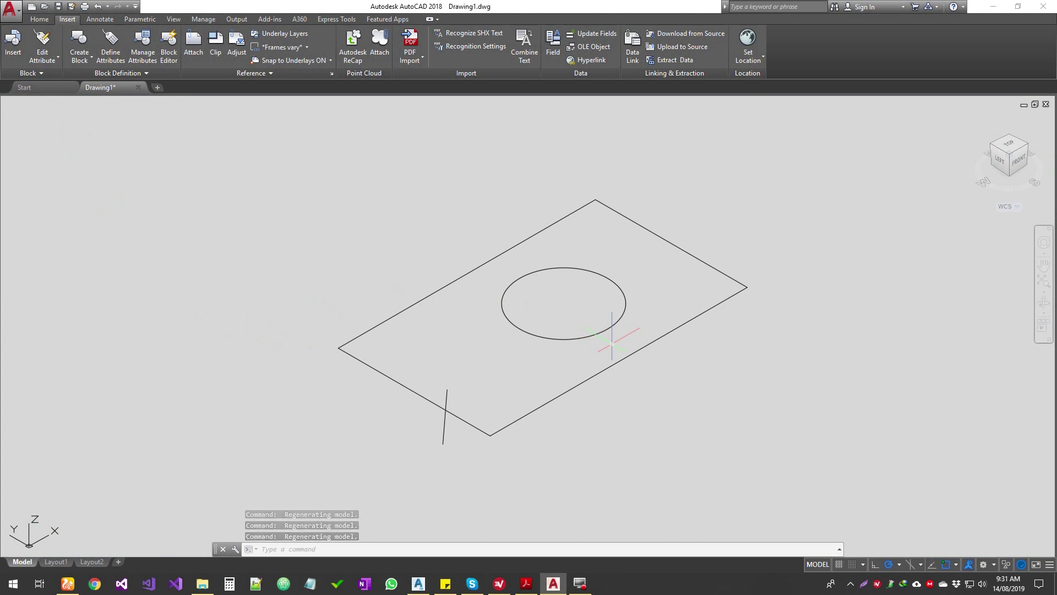
scroll(611, 343, "down", 2)
scroll(611, 342, "up", 4)
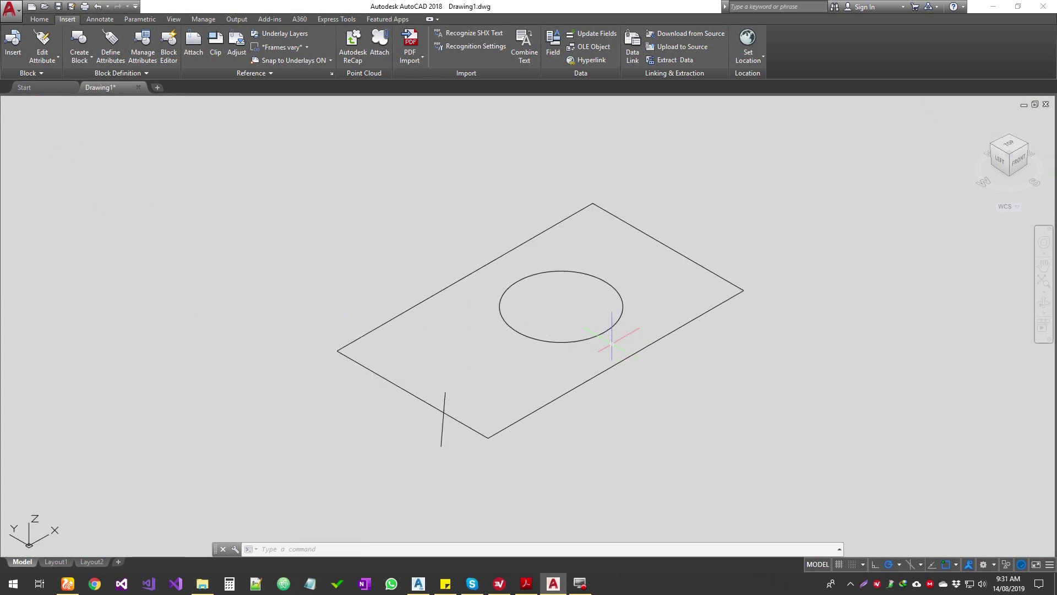
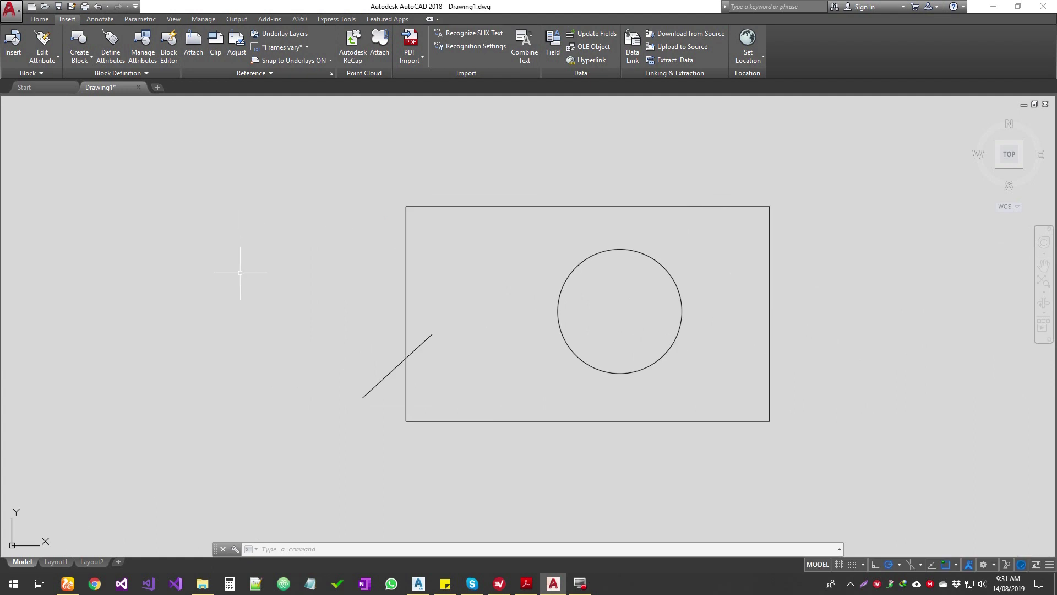
scroll(243, 279, "down", 5)
scroll(242, 279, "up", 4)
scroll(241, 279, "down", 4)
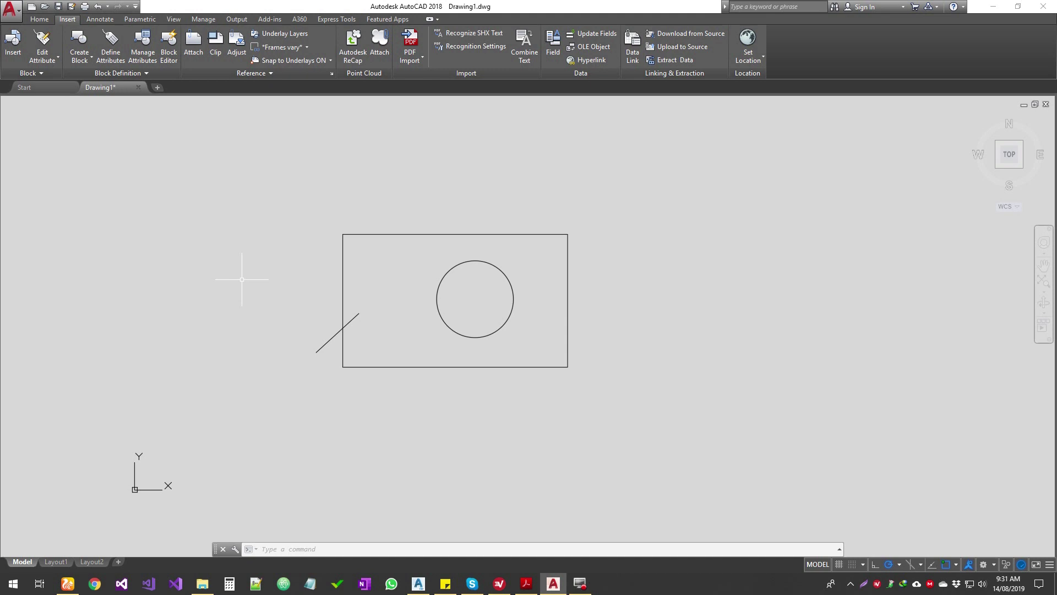
Step: Orbit the drawing to a tilted view, and examine the rectangle, circle and line by panning and zooming
mouse_move(224, 299)
middle_mouse_down("shift")
mouse_move(253, 303)
mouse_move(262, 267)
mouse_move(281, 292)
mouse_move(305, 248)
mouse_move(465, 354)
mouse_move(474, 295)
mouse_move(425, 315)
mouse_move(416, 297)
mouse_move(455, 309)
mouse_move(467, 272)
mouse_move(429, 309)
mouse_move(366, 274)
mouse_move(457, 297)
mouse_move(408, 309)
mouse_move(469, 288)
mouse_move(458, 328)
mouse_move(409, 305)
mouse_move(418, 313)
middle_mouse_up("shift")
mouse_move(549, 391)
middle_mouse_down()
mouse_move(599, 389)
mouse_move(510, 375)
middle_mouse_up()
scroll(517, 385, "down", 2)
scroll(537, 380, "up", 2)
mouse_move(569, 378)
middle_mouse_down()
mouse_move(561, 413)
mouse_move(486, 380)
mouse_move(531, 349)
mouse_move(523, 399)
mouse_move(484, 346)
middle_mouse_up()
scroll(560, 378, "down", 2)
scroll(432, 296, "up", 5)
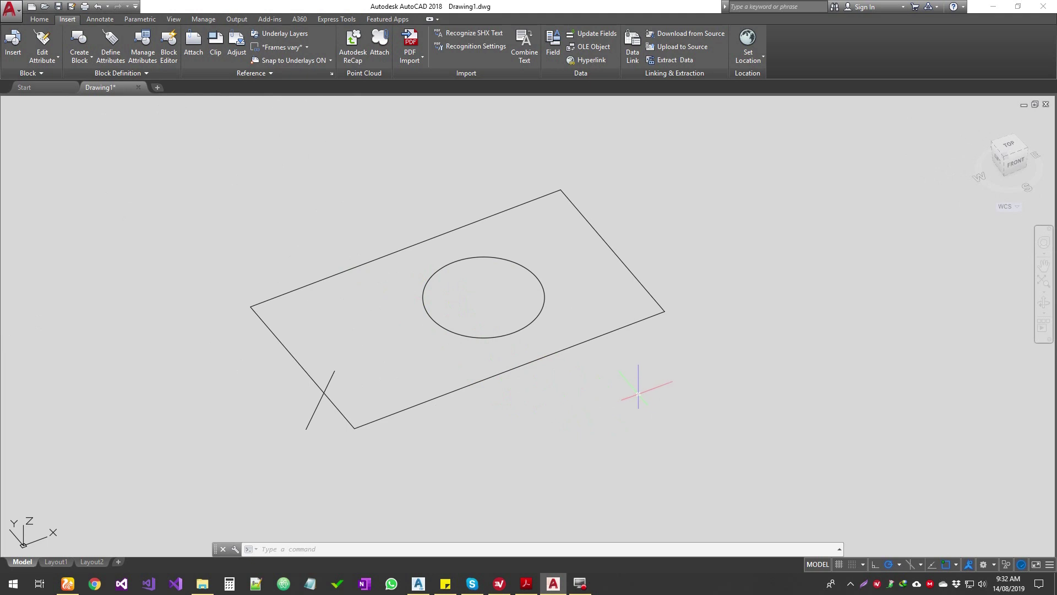
Step: Pan the tilted drawing sideways across model space, and undo one of the view moves
middle_click_drag(642, 381, 463, 380)
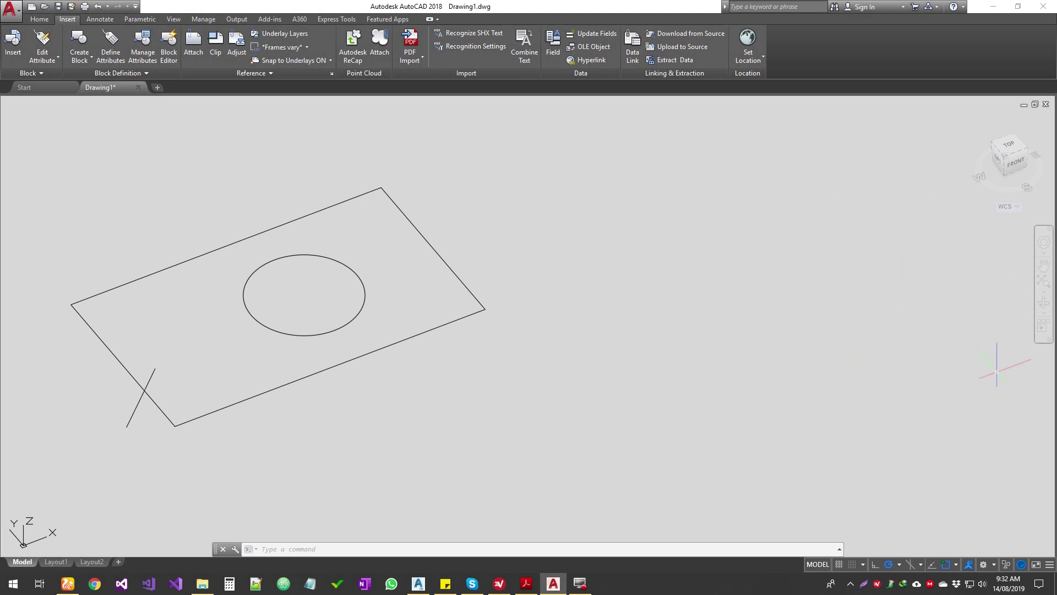
mouse_move(976, 378)
middle_mouse_down()
mouse_move(809, 389)
mouse_move(833, 382)
mouse_move(443, 375)
middle_mouse_up()
key("ctrl+z")
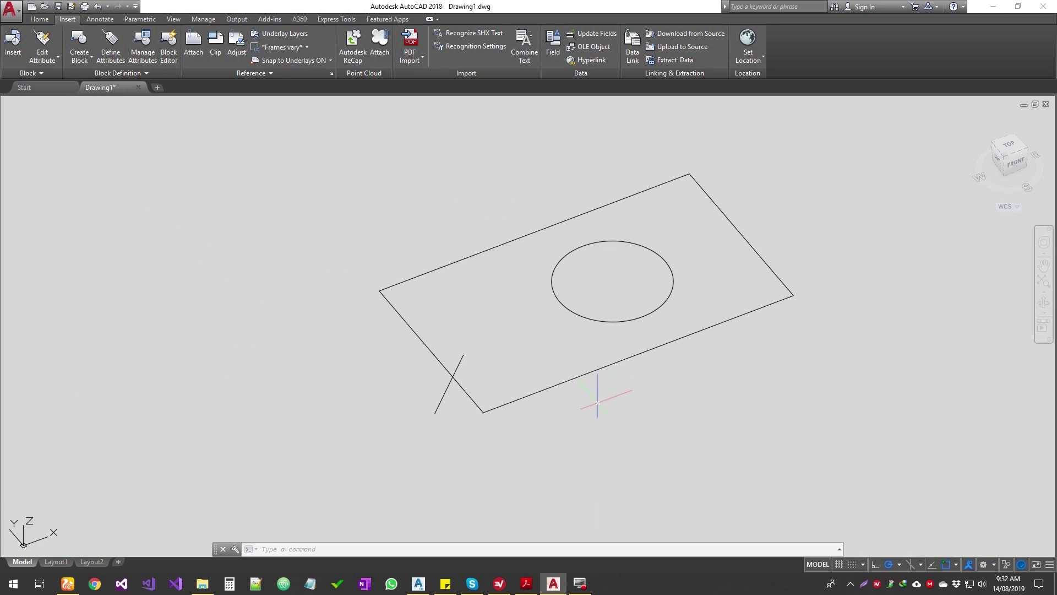
key("Left")
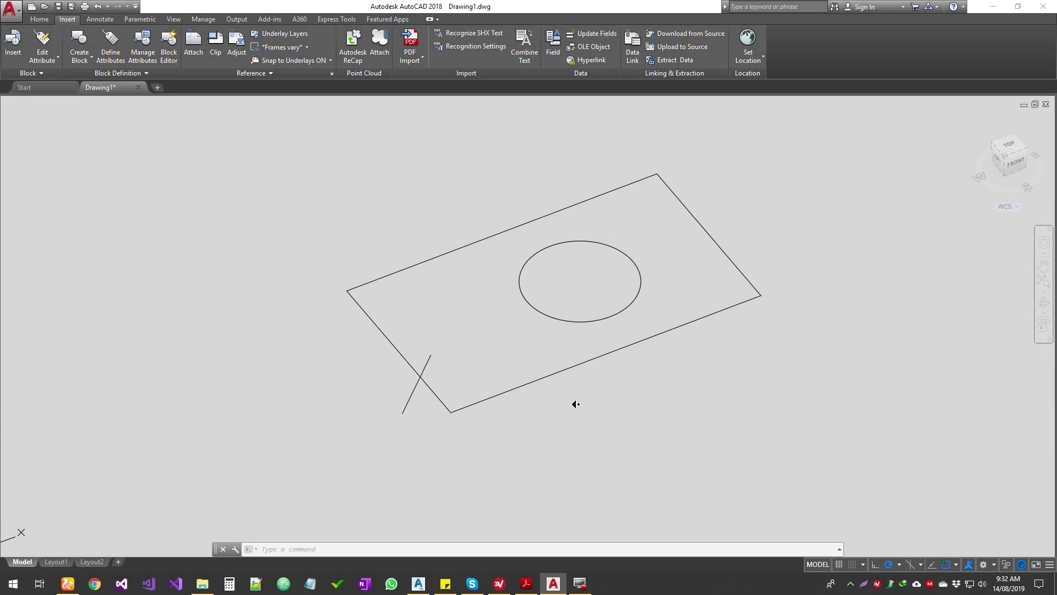
key("Left")
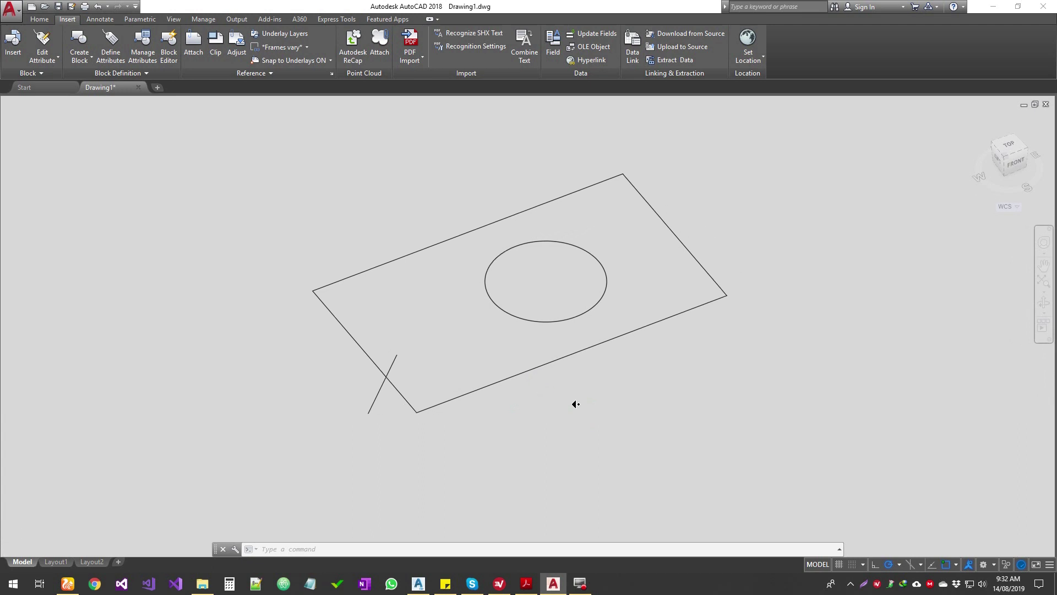
key("Left")
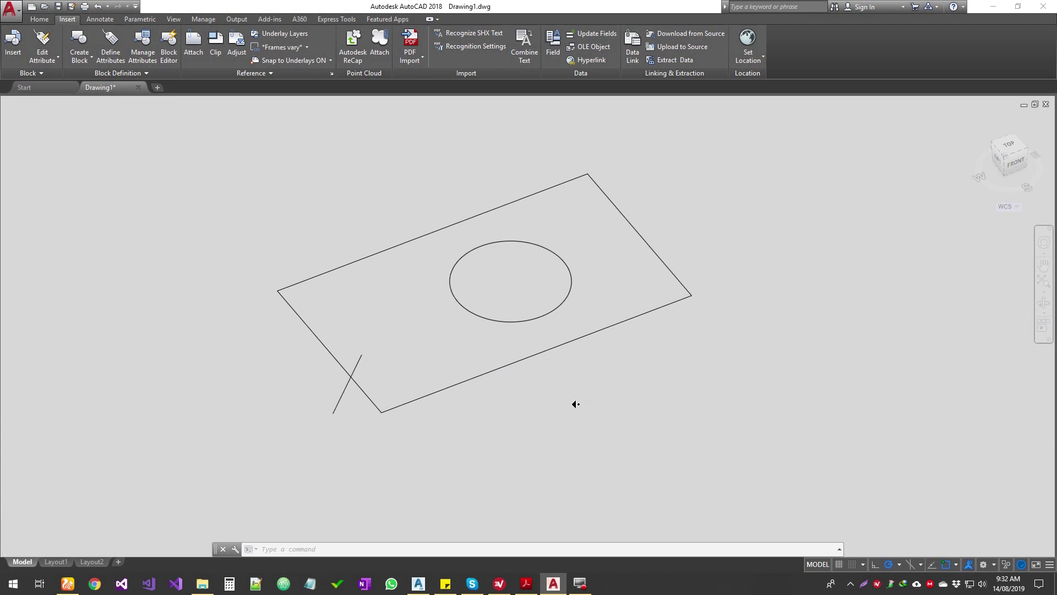
key("Left")
key("Escape")
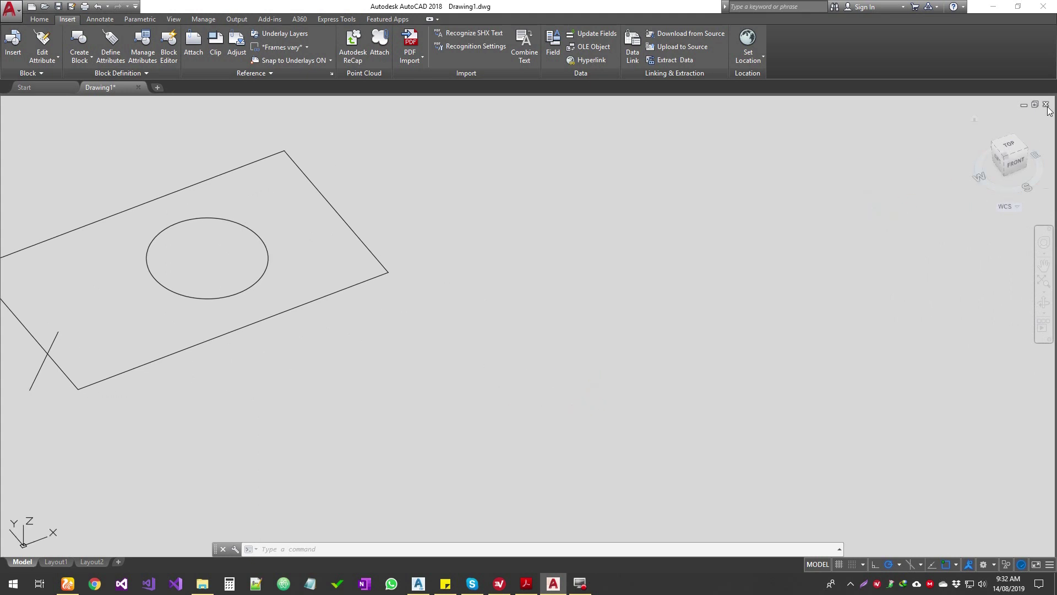
Step: Try the full navigation wheel on the drawing, return to the top view, and close the wheel
left_click(1043, 244)
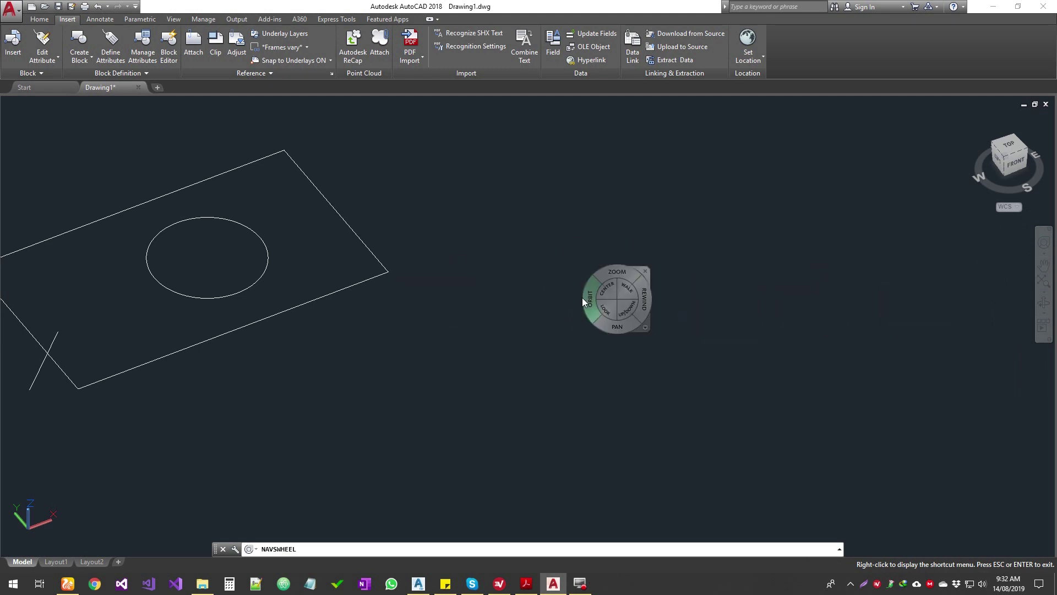
mouse_move(563, 259)
left_mouse_down()
mouse_move(578, 245)
mouse_move(582, 262)
left_mouse_up()
left_click(1005, 149)
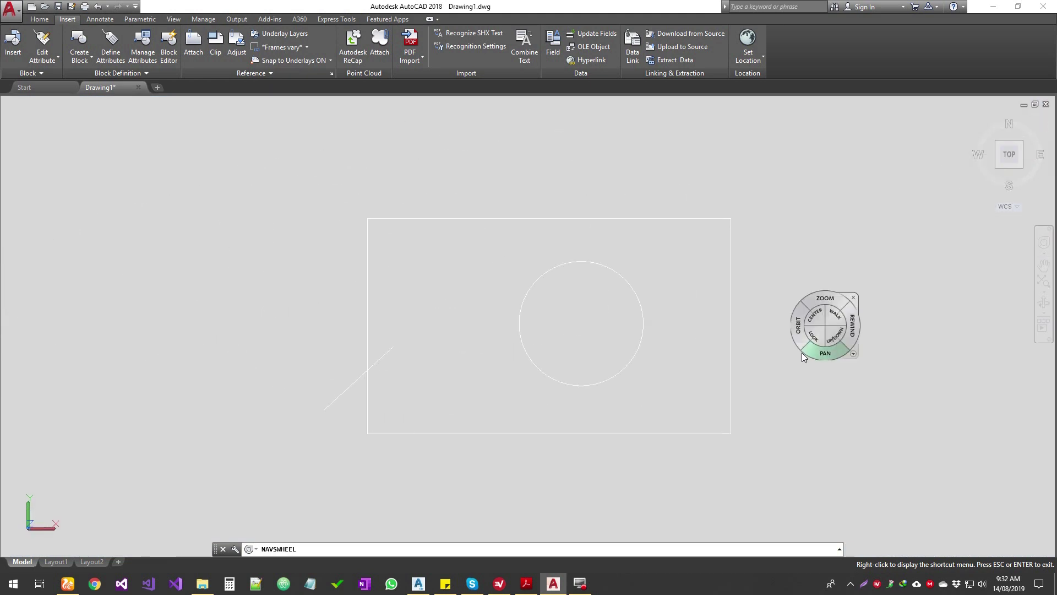
left_click(857, 301)
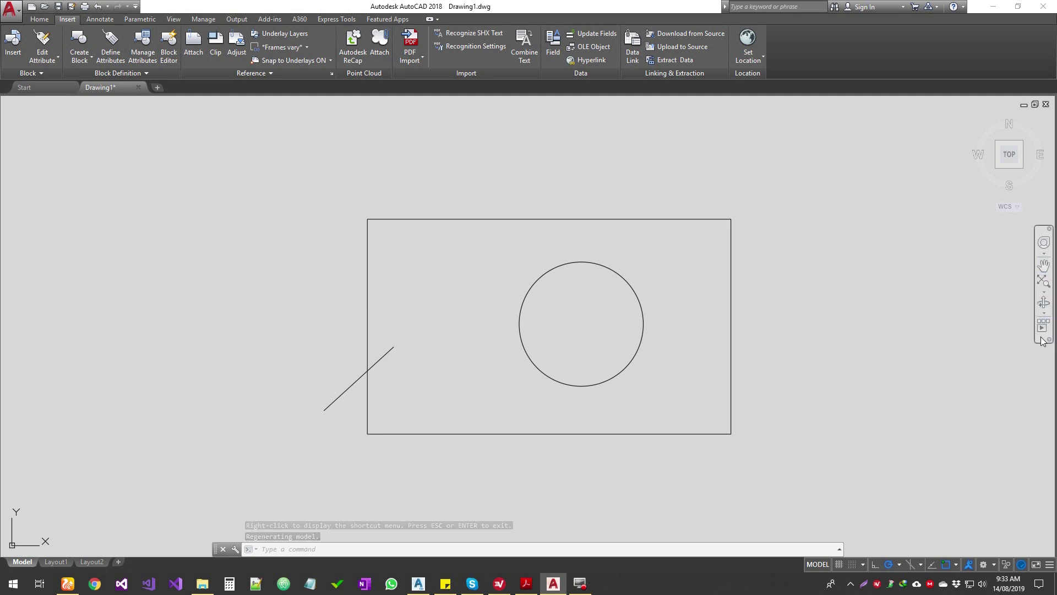
Step: Close the navigation bar in the drawing area
left_click(1049, 230)
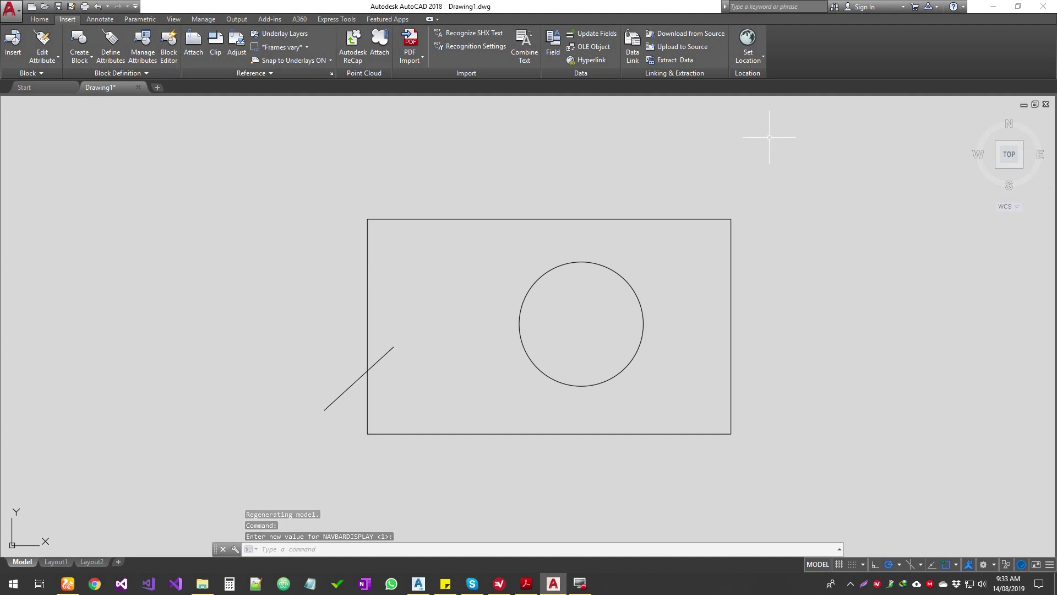
left_click(858, 307)
left_click(812, 252)
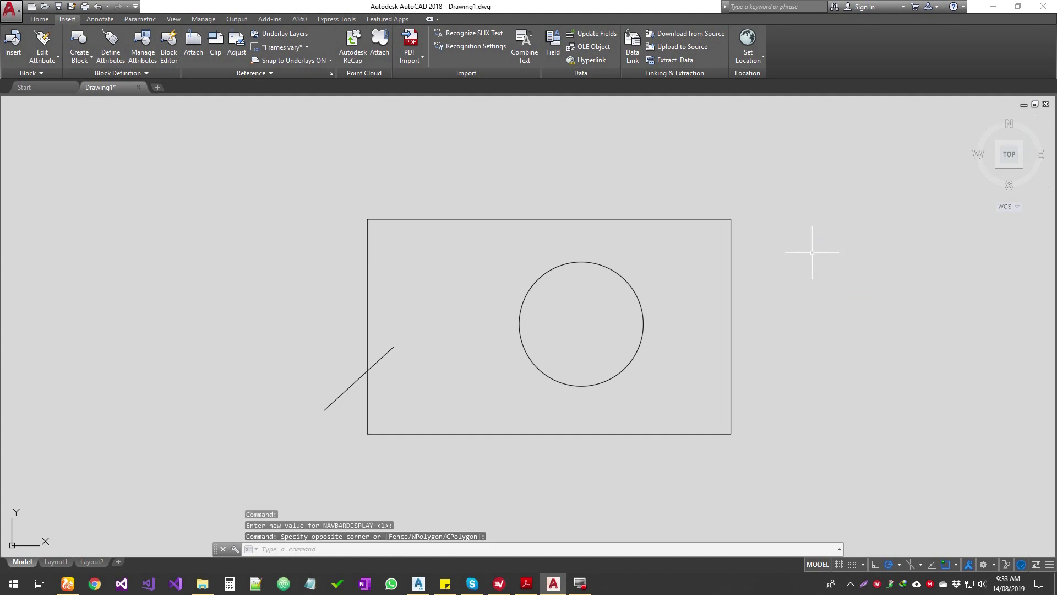
Step: Show the navigation bar again by setting the NAVBAR command to ON
type("navbar")
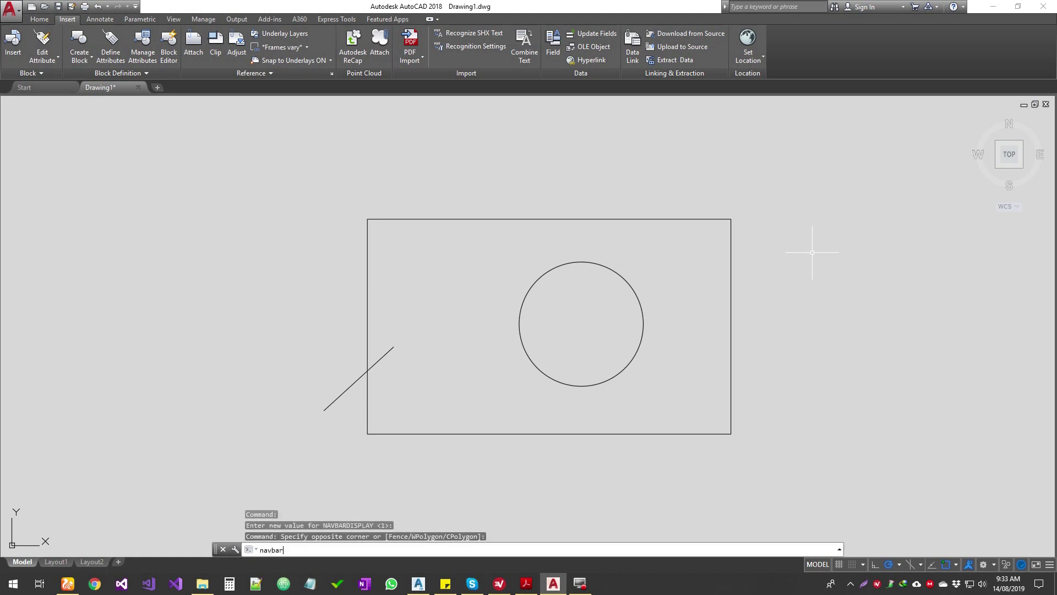
key("Return")
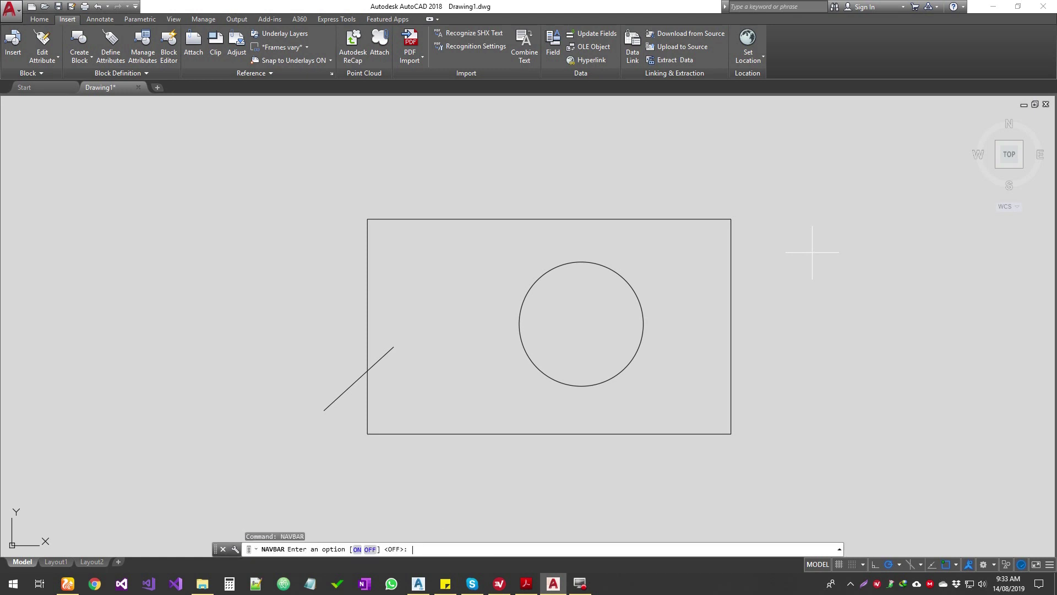
type("on")
key("Return")
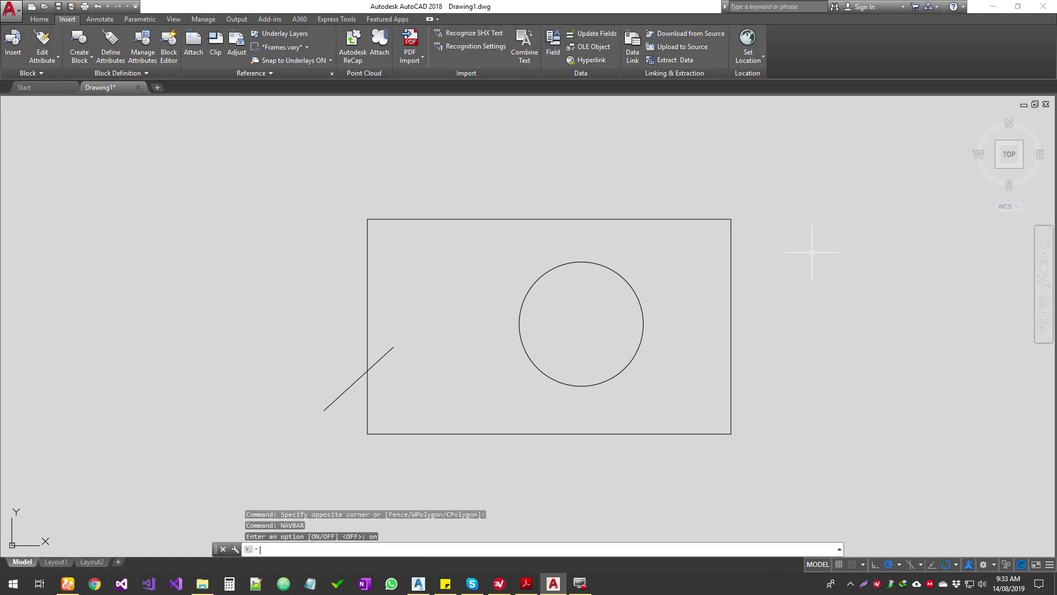
Step: Hide the navigation bar by setting the NAVBAR command to OFF
type("navbar")
key("Return")
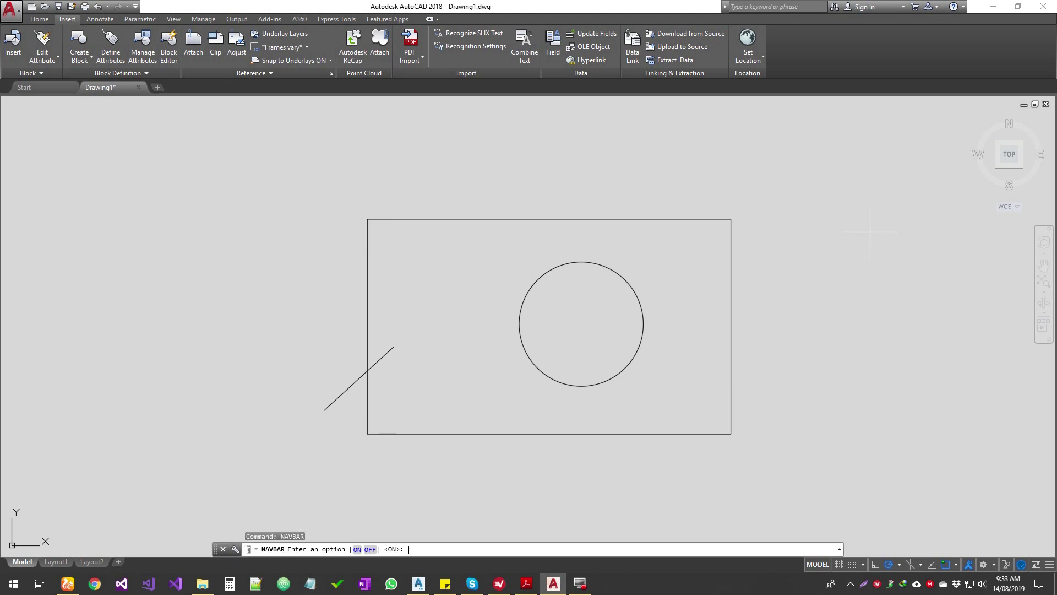
key("Return")
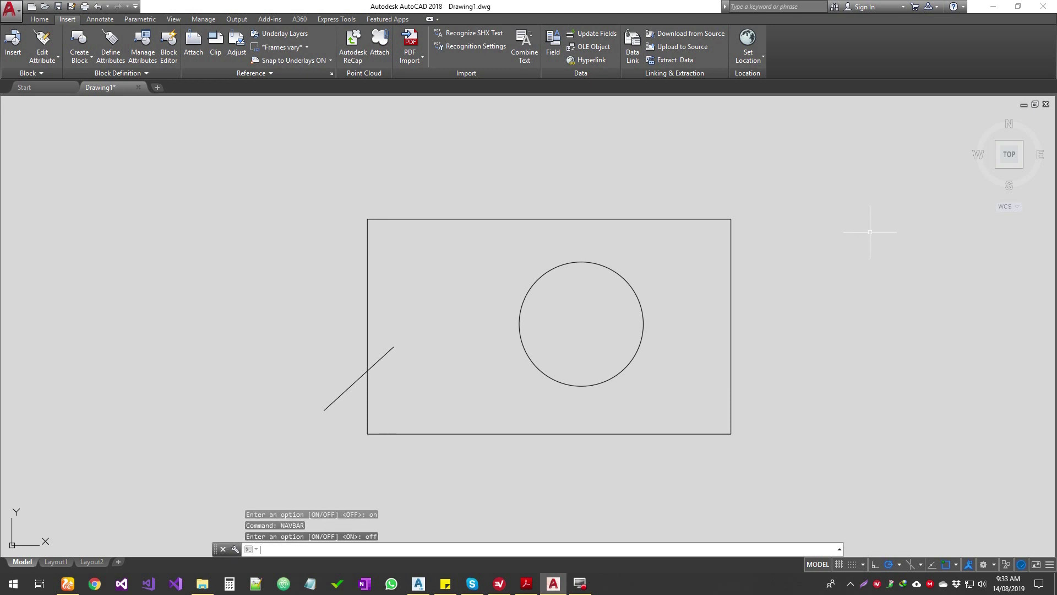
Step: Enlarge the command window to show several lines of prompt history, and cancel the repeated NAVBAR command
key("Return")
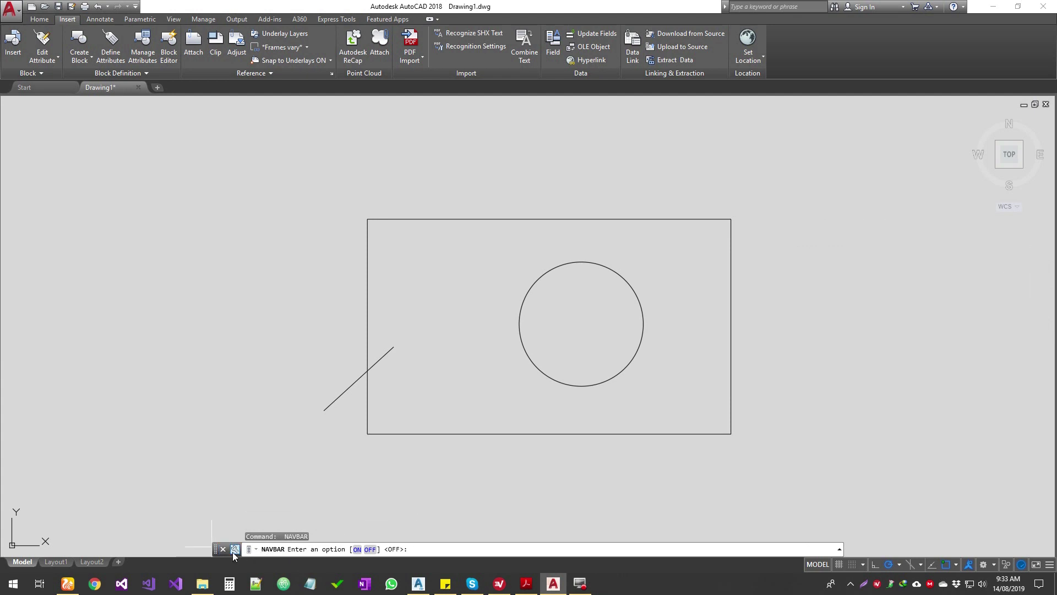
left_click_drag(477, 543, 487, 499)
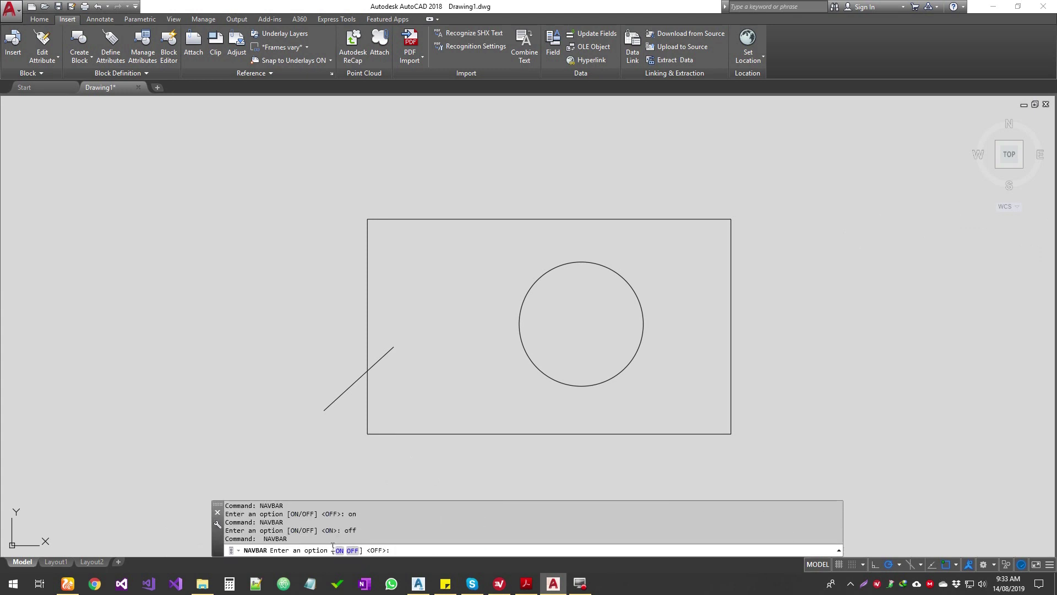
left_click(416, 546)
key("Escape")
key("Escape")
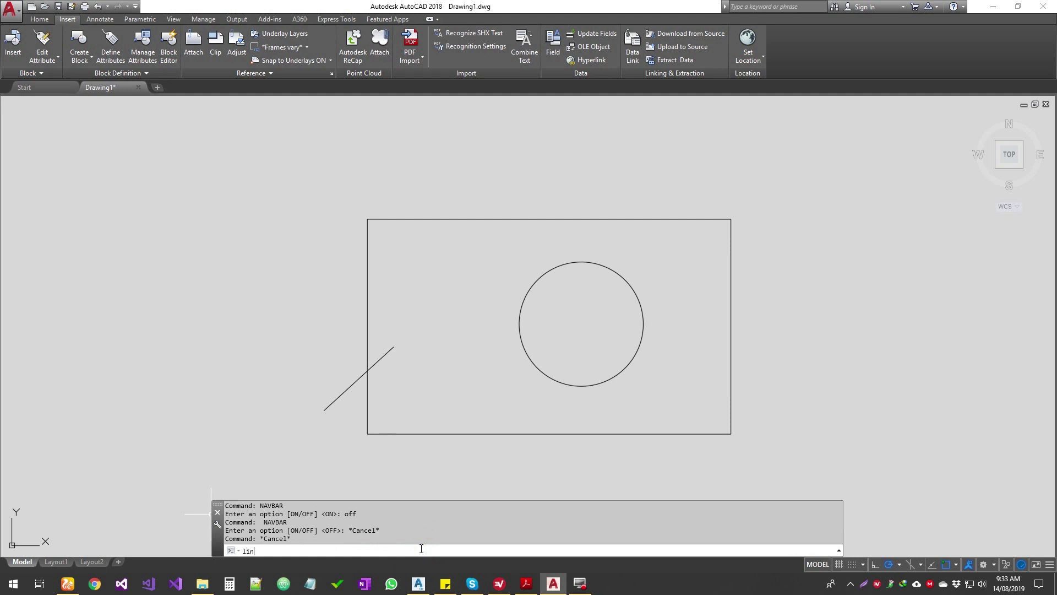
Step: Draw a zigzag of four connected line segments with the Line command, outside the rectangle's left side
key("Return")
left_click(85, 339)
left_click(185, 278)
left_click(227, 320)
left_click(306, 207)
left_click(380, 196)
key("Return")
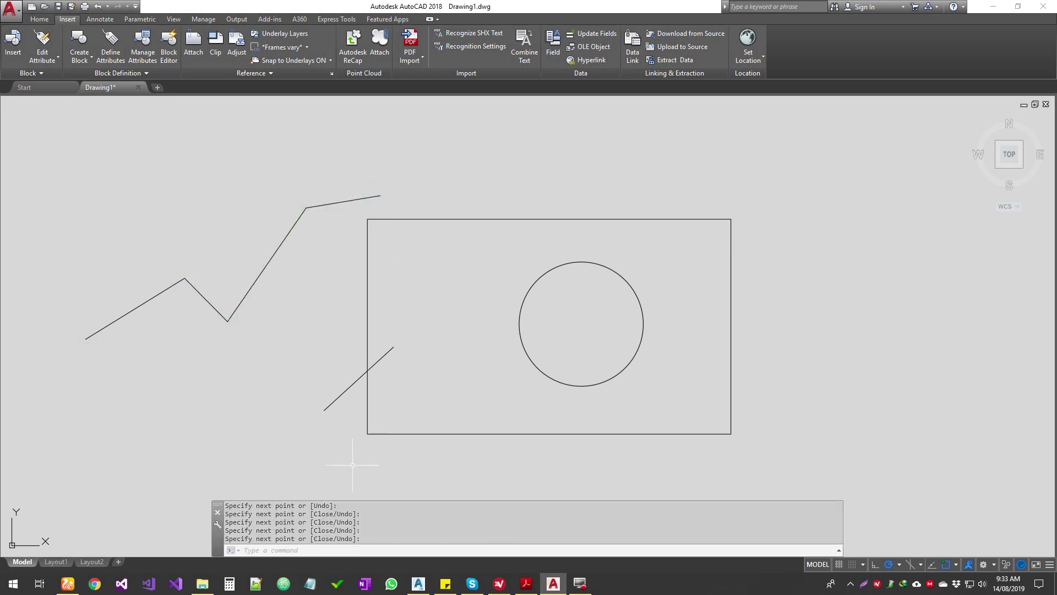
Step: Draw a zigzag polyline of six segments below the line zigzag, ending with a vertical segment near the rectangle's left edge
type("pl")
key("Return")
left_click(111, 407)
left_click(219, 360)
left_click(250, 394)
left_click(287, 319)
left_click(320, 267)
left_click(341, 312)
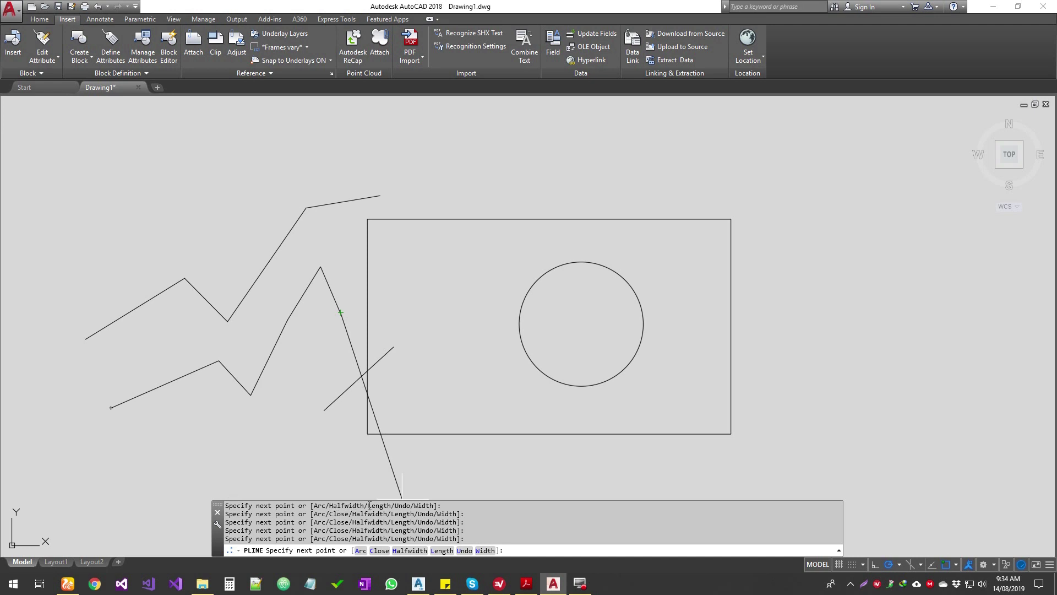
left_click(341, 246)
key("Return")
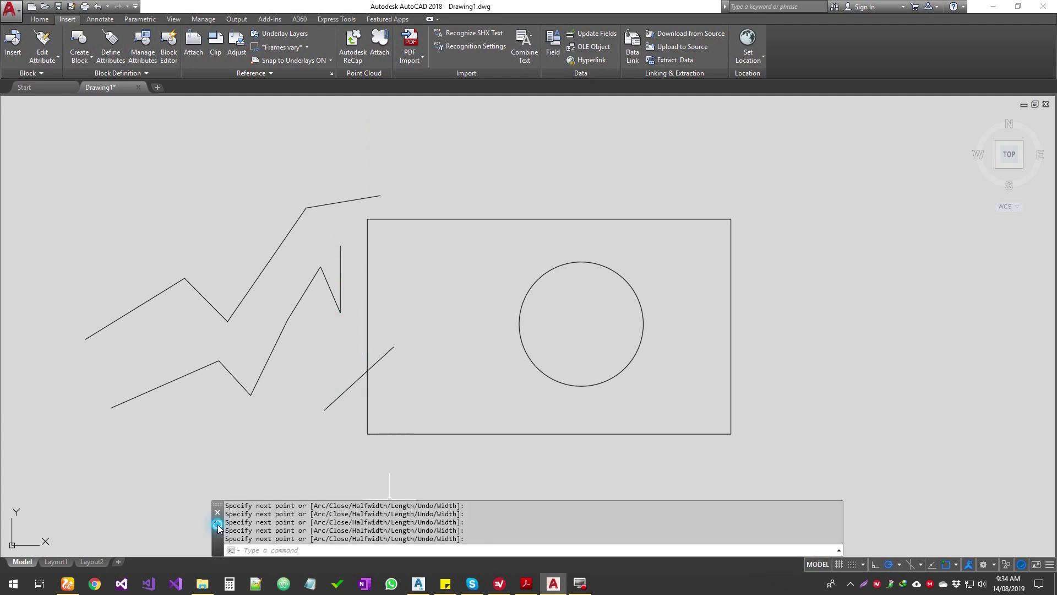
Step: Review the command line's customization options, and dismiss them without choosing any
left_click(217, 524)
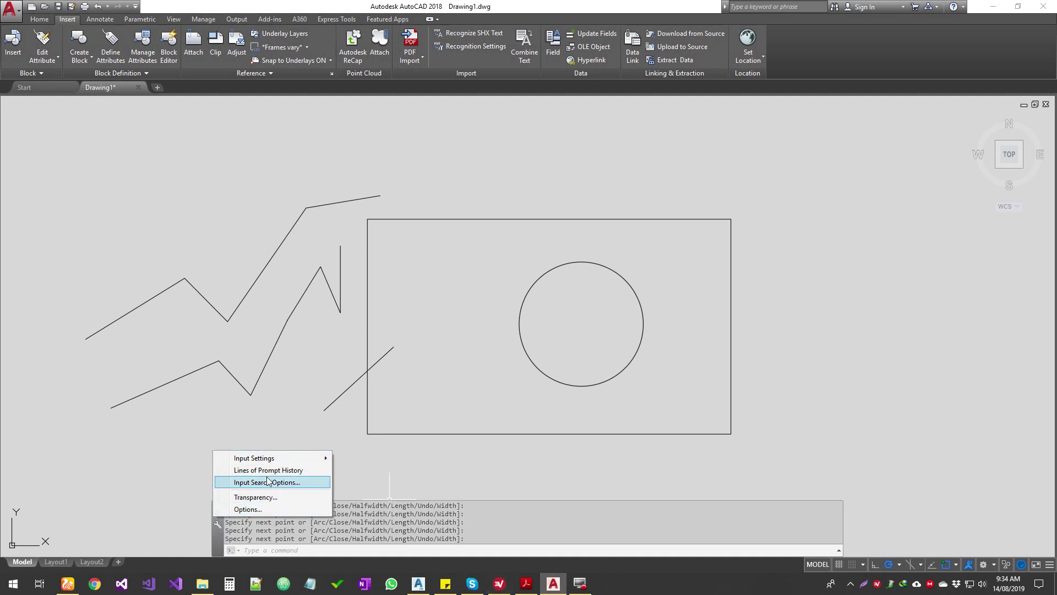
left_click(530, 507)
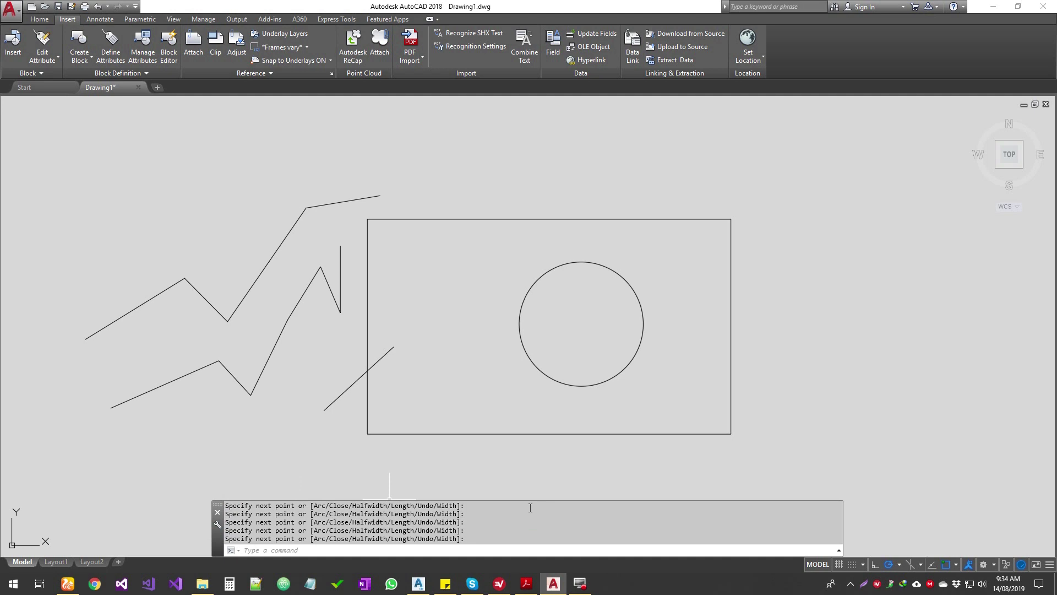